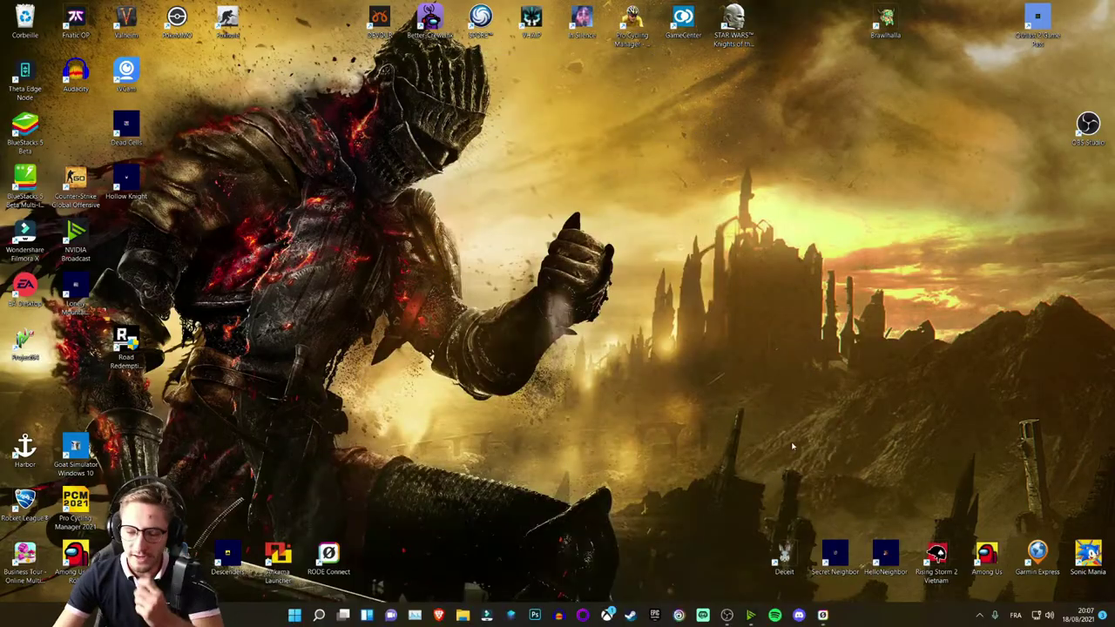
# Step: Open the Windows sound settings (Système > Son) and review the output devices, input devices and advanced options
pyautogui.click(1096, 582)
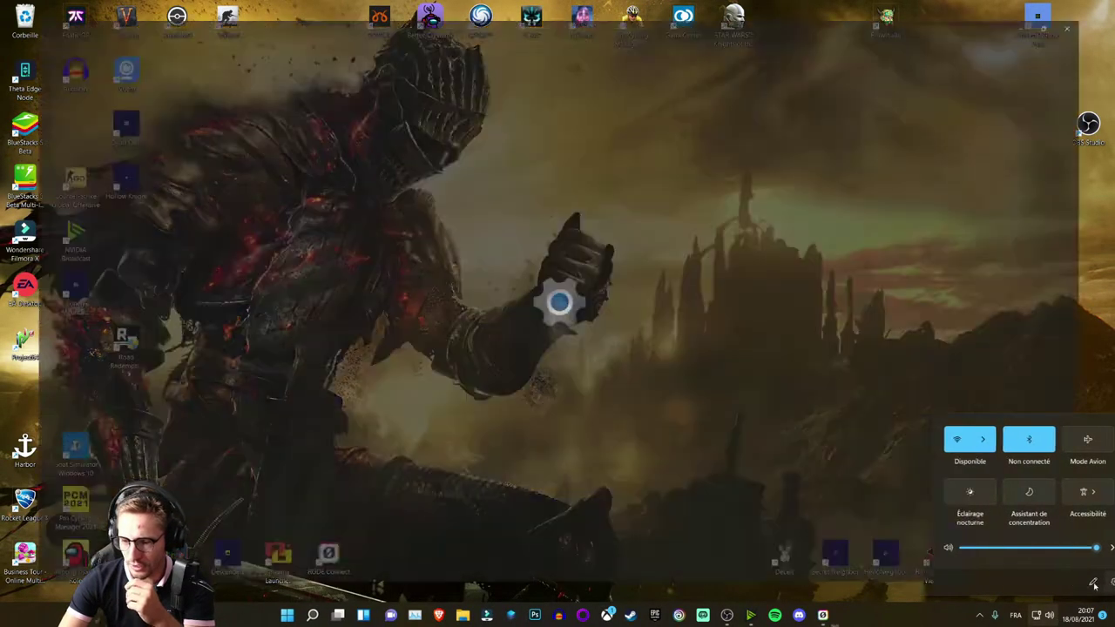
pyautogui.click(260, 187)
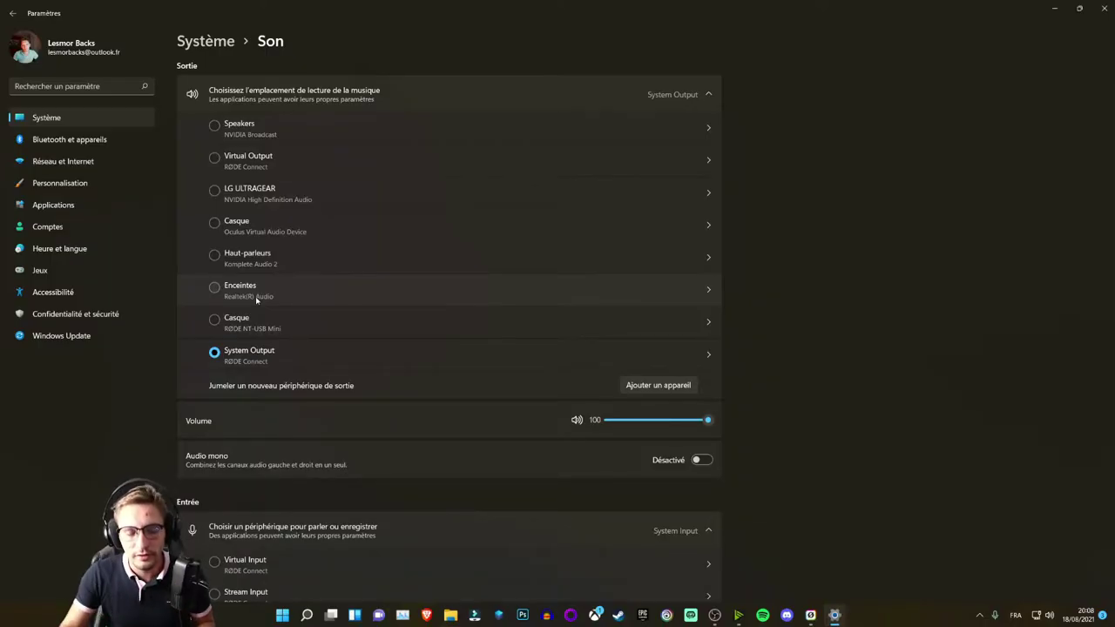
pyautogui.scroll(-5, 253, 366)
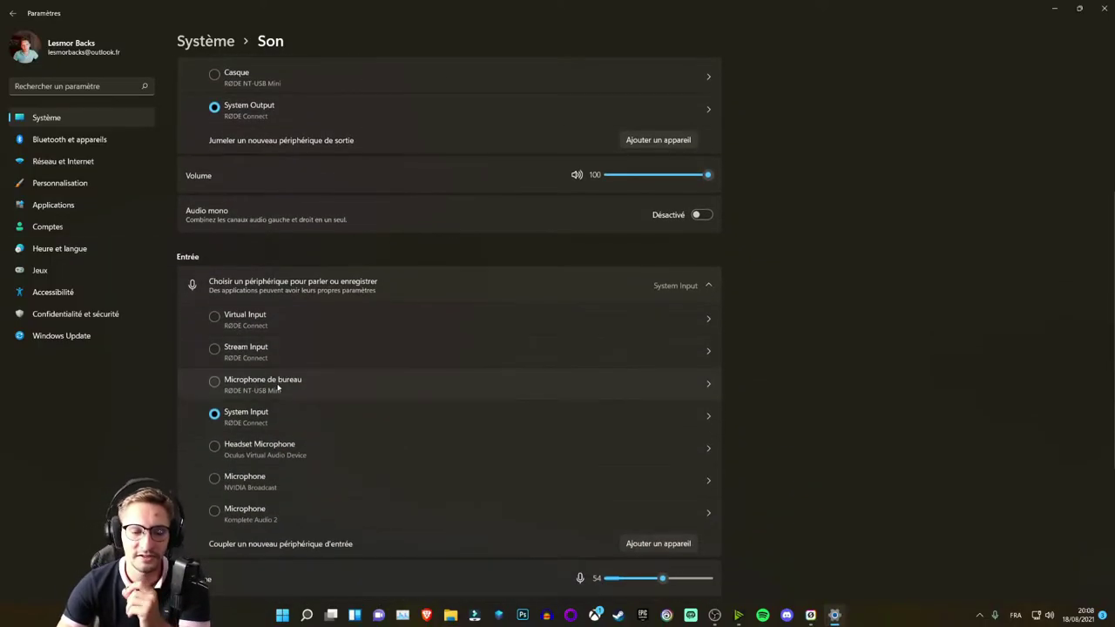
pyautogui.scroll(-1, 317, 345)
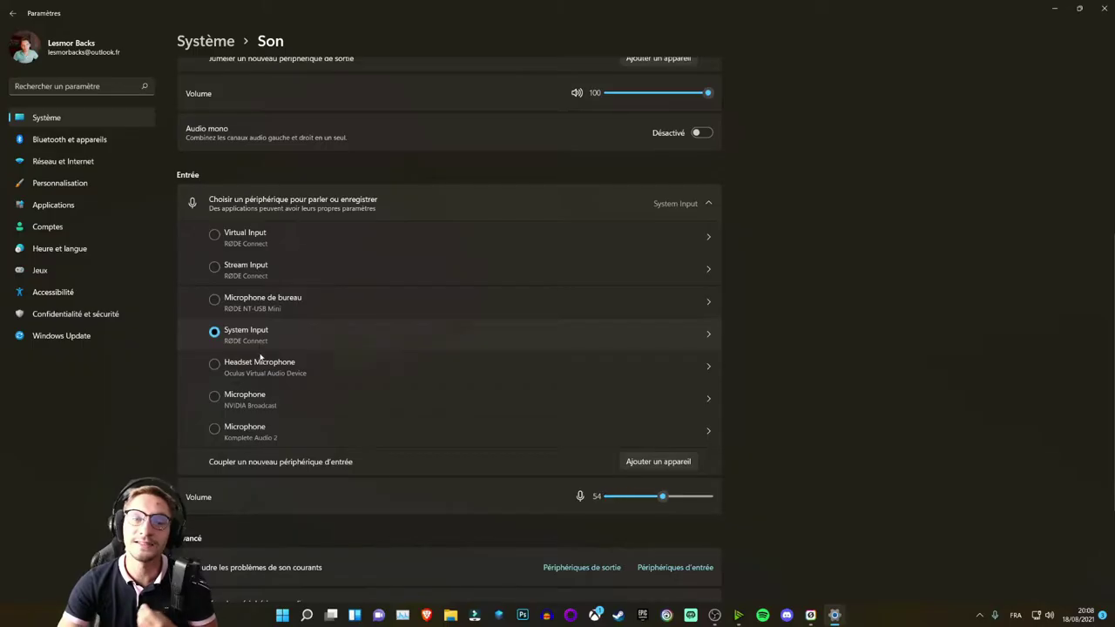
pyautogui.scroll(-2, 327, 467)
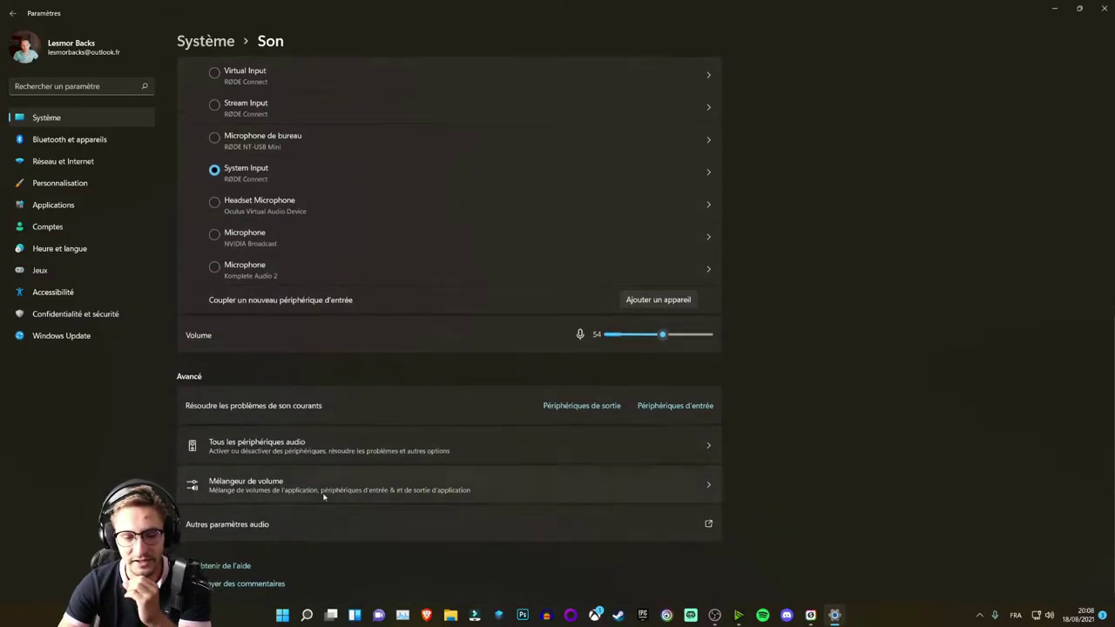
# Step: Show all audio devices, check the full output and input device lists, and return to the Son page
pyautogui.click(294, 448)
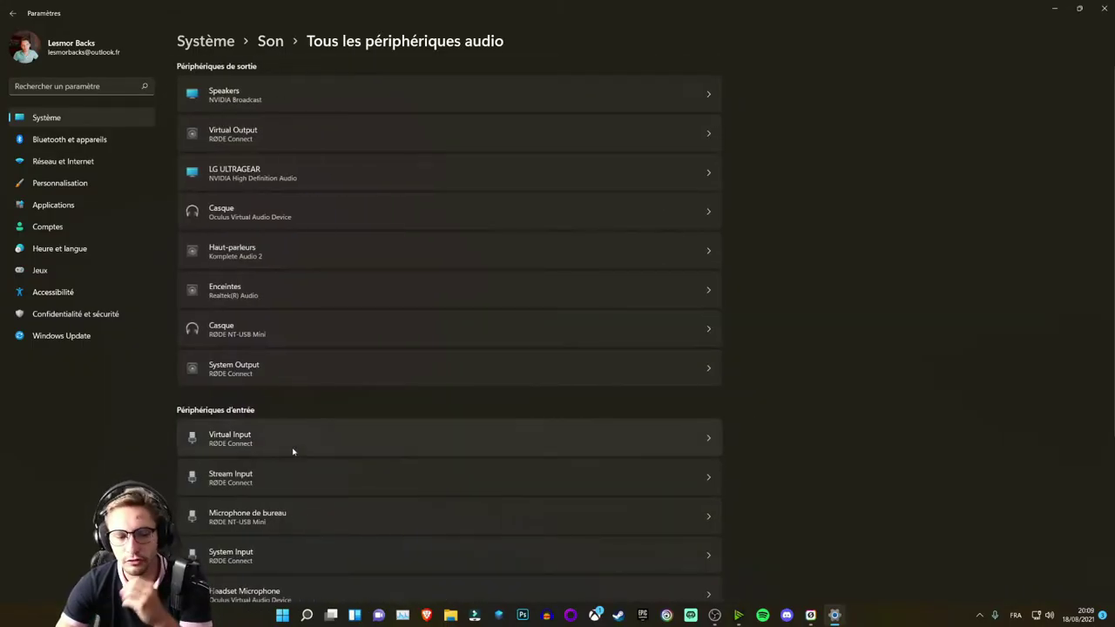
pyautogui.scroll(-3, 287, 450)
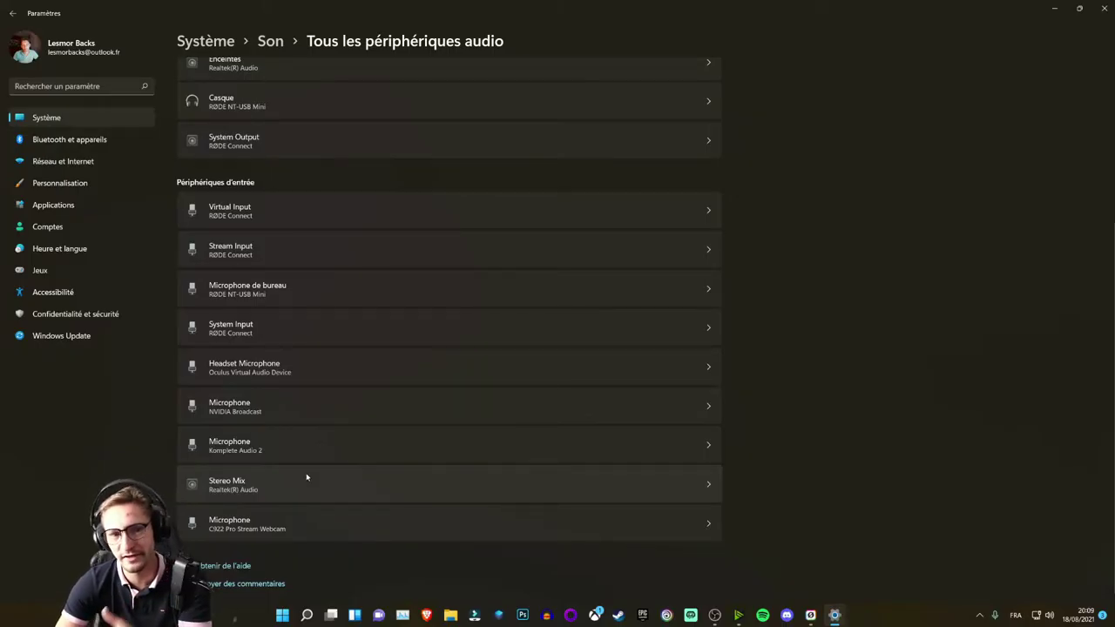
pyautogui.hotkey('alt', 'Left')
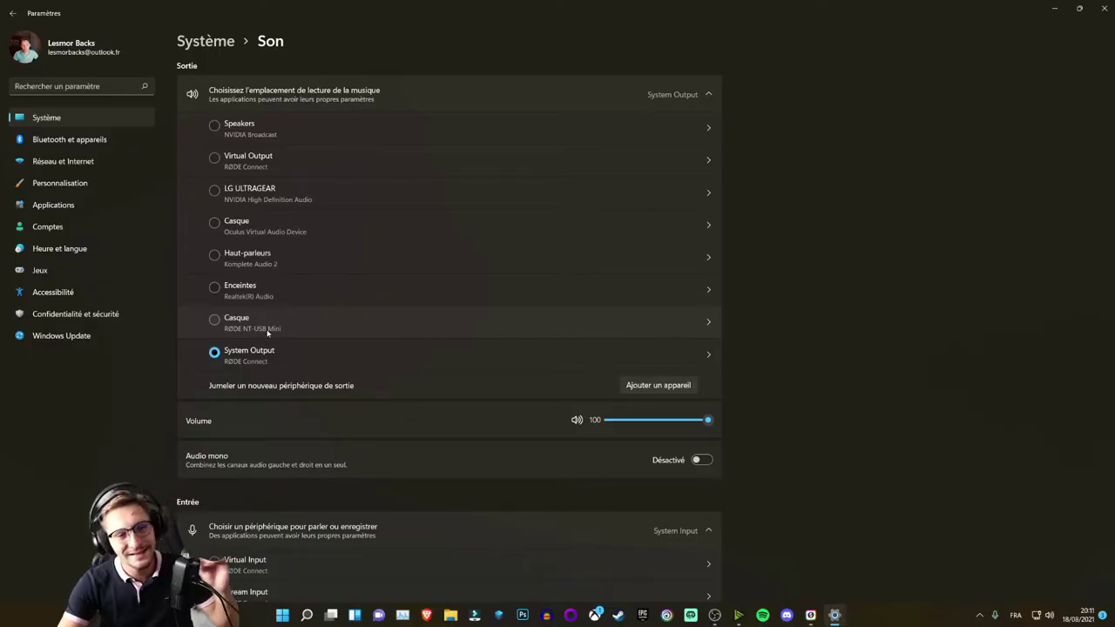
# Step: Examine which output and input devices are selected on the Son page, along with their volume settings
pyautogui.scroll(-2, 264, 261)
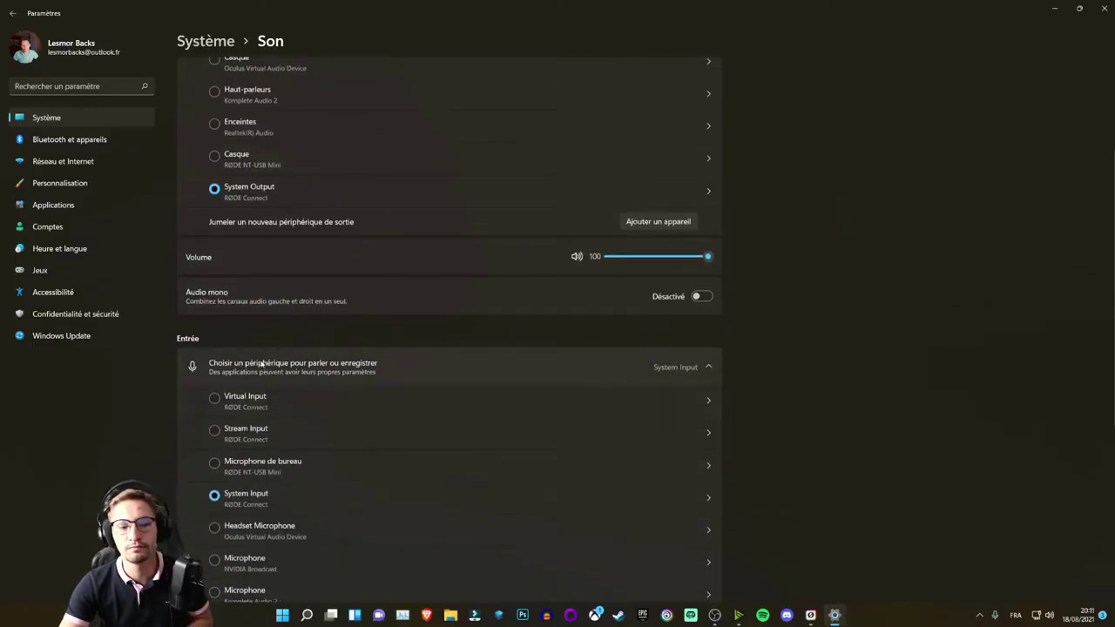
pyautogui.scroll(-2, 258, 357)
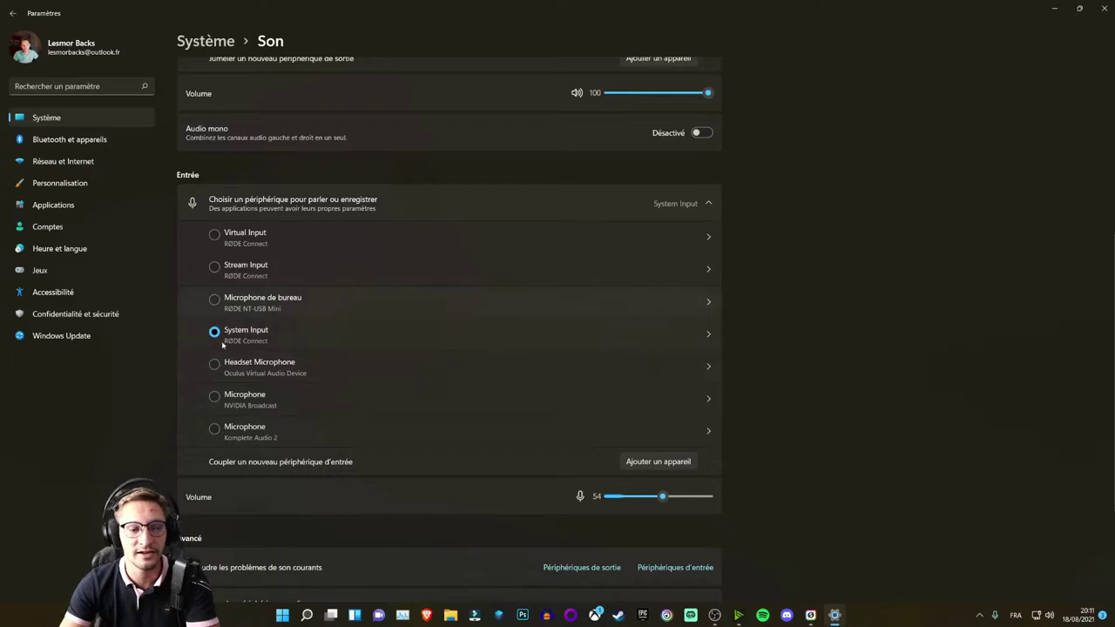
pyautogui.scroll(4, 297, 429)
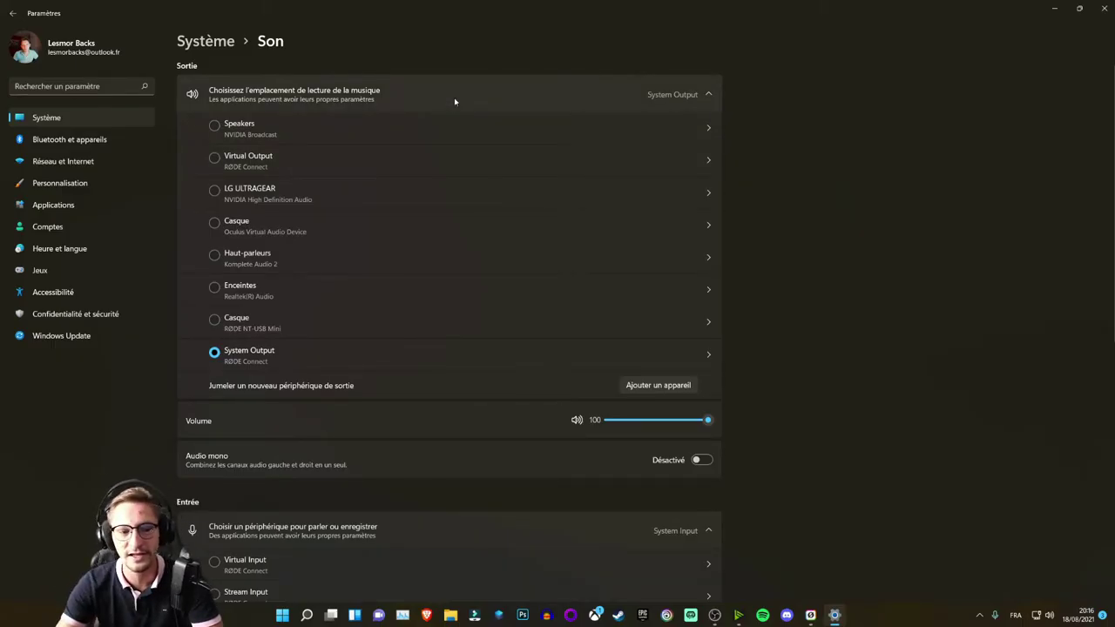
pyautogui.scroll(-3, 280, 283)
pyautogui.scroll(3, 284, 287)
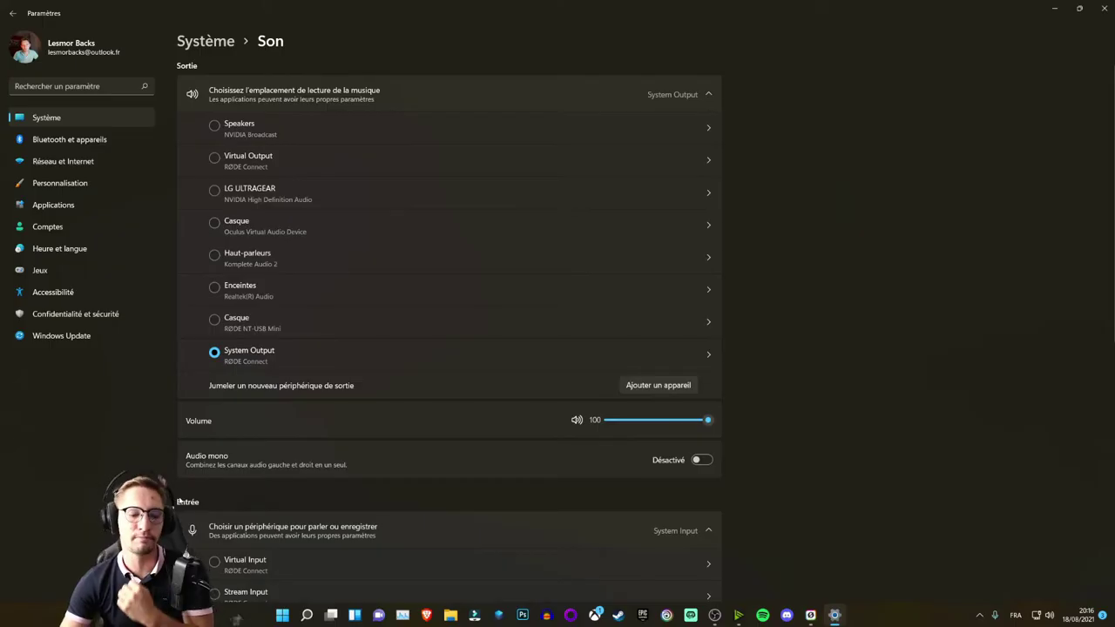
pyautogui.scroll(-2, 195, 473)
pyautogui.scroll(-2, 195, 469)
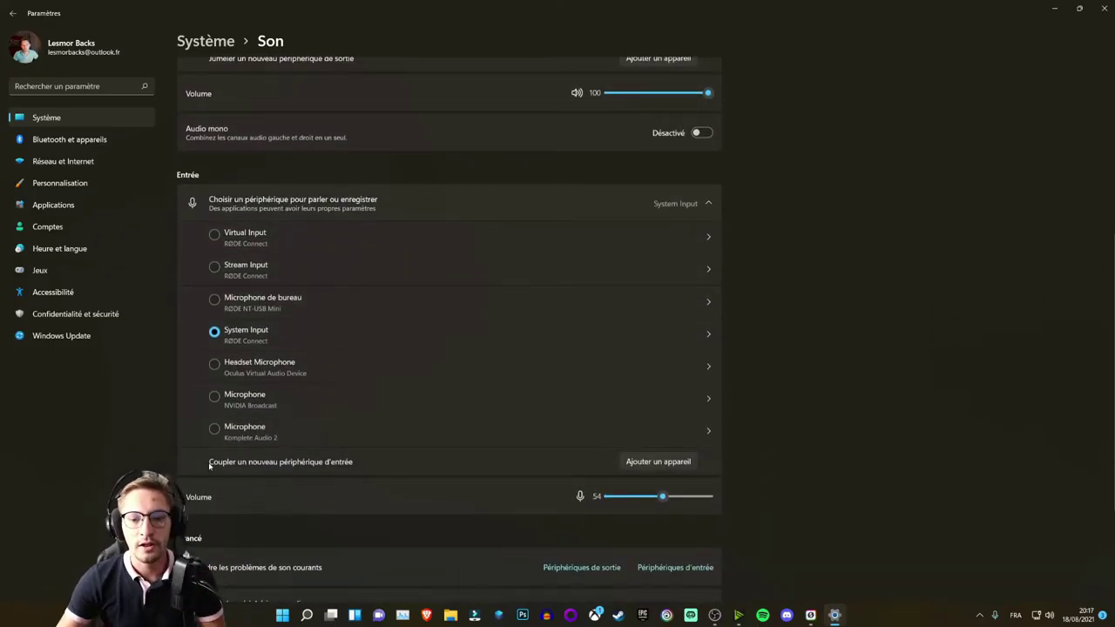
pyautogui.scroll(-1, 209, 463)
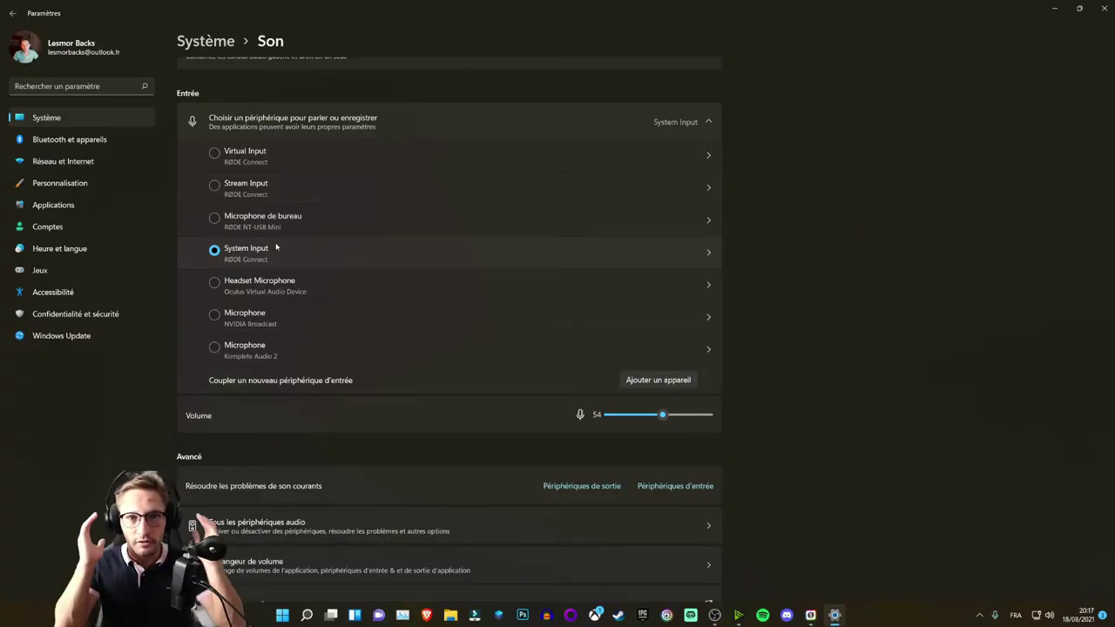
pyautogui.scroll(3, 407, 362)
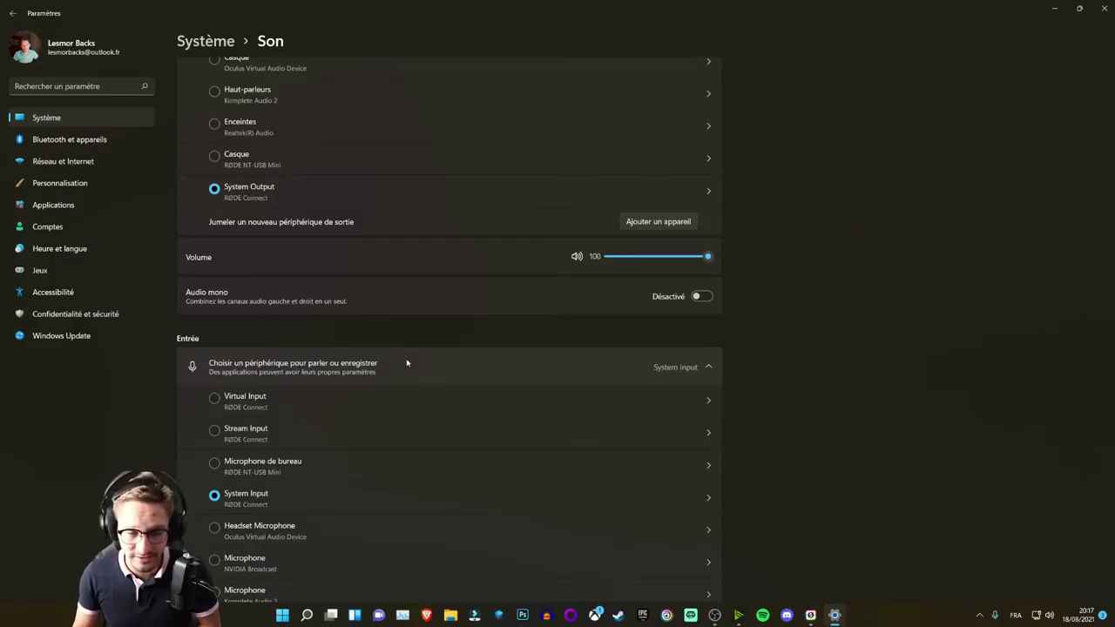
pyautogui.scroll(2, 407, 362)
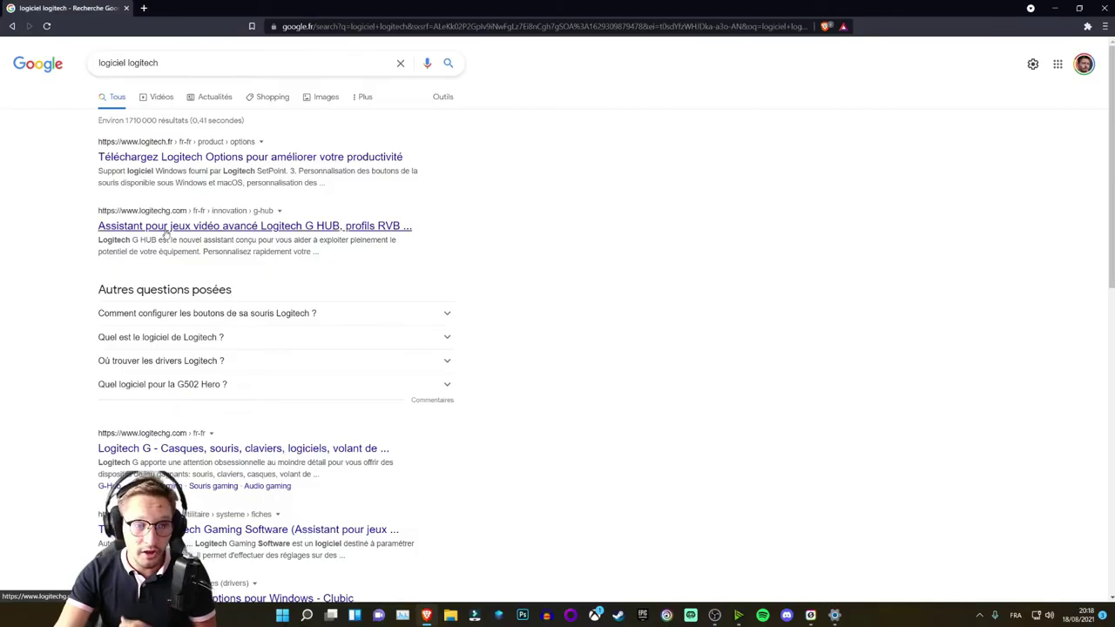
# Step: In the Brave browser, open the Logitech G HUB page from the search results for "logiciel logitech"
pyautogui.click(165, 228)
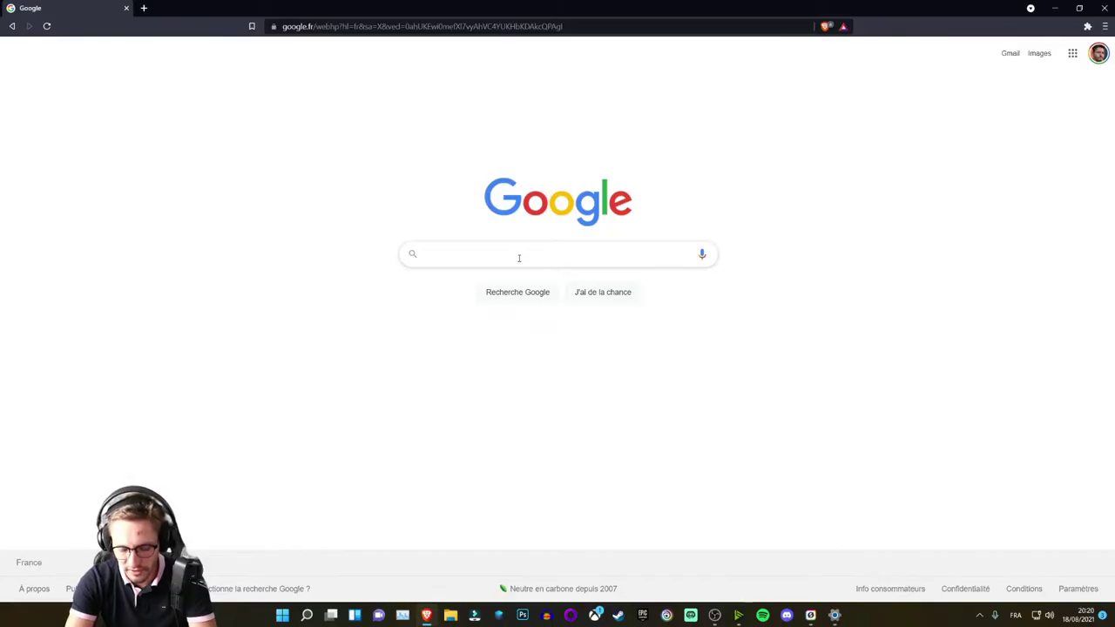
# Step: Search Google for "micro casque jabra evolve 40"
pyautogui.click(519, 257)
pyautogui.write('micro casque jab')
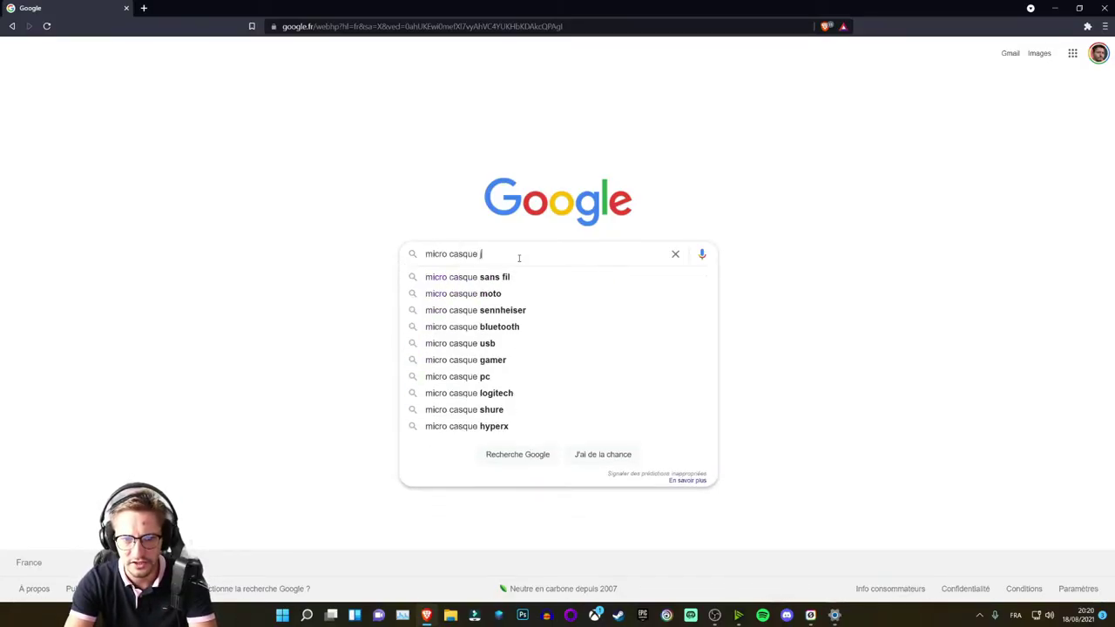
pyautogui.press('Down')
pyautogui.press('Down')
pyautogui.press('Return')
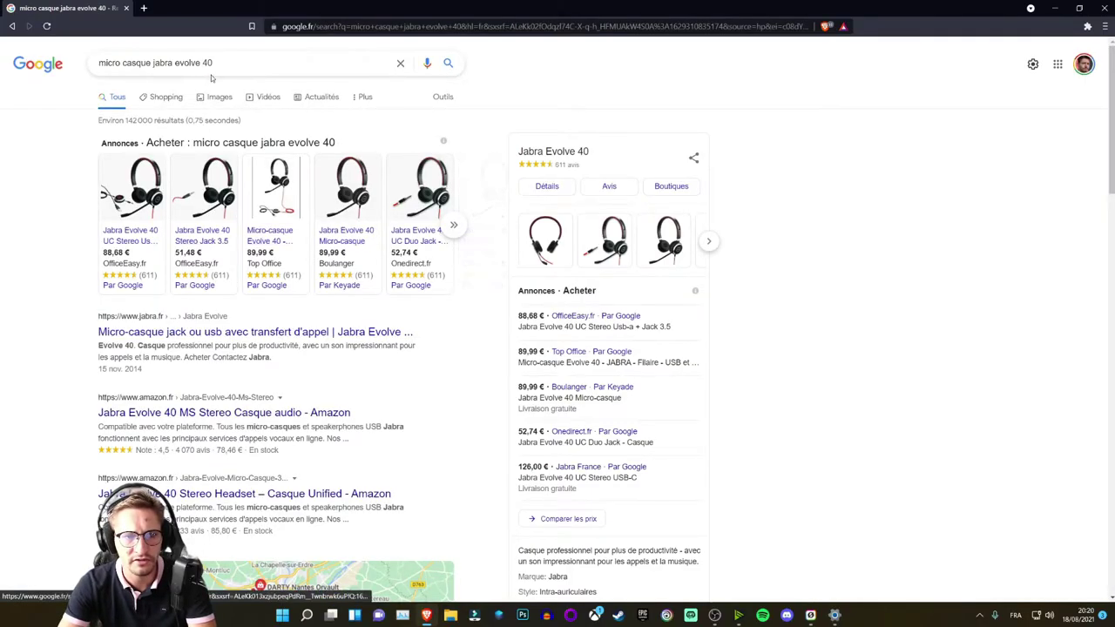
# Step: Refine the Google search to "micro casque jabra evolve 40 driver"
pyautogui.click(227, 62)
pyautogui.write('p')
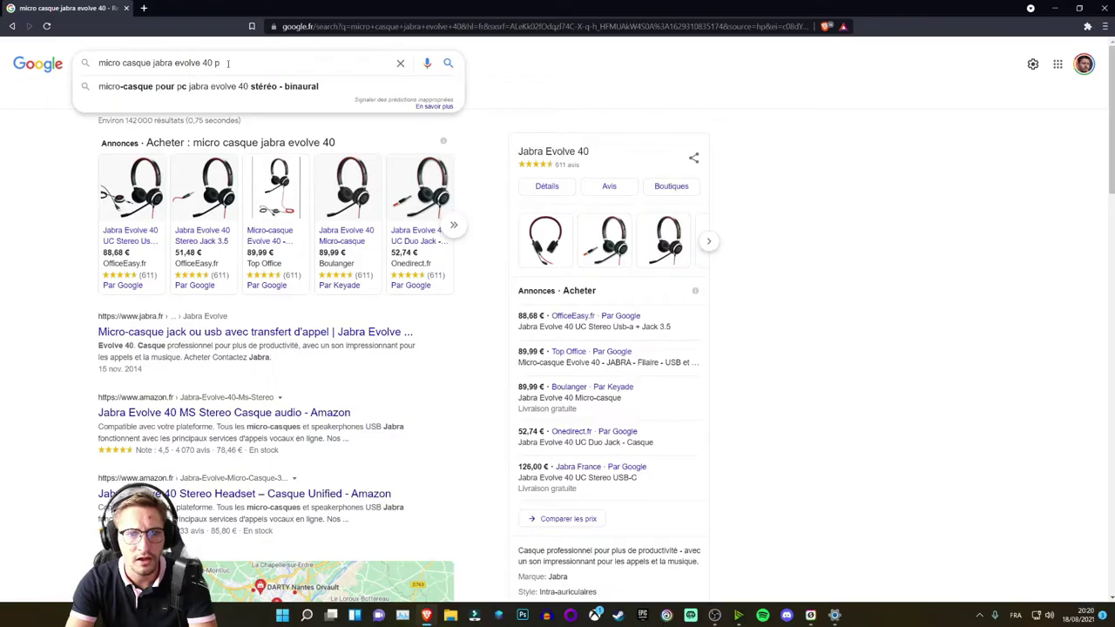
pyautogui.write('i')
pyautogui.press('BackSpace')
pyautogui.press('BackSpace')
pyautogui.write('driv')
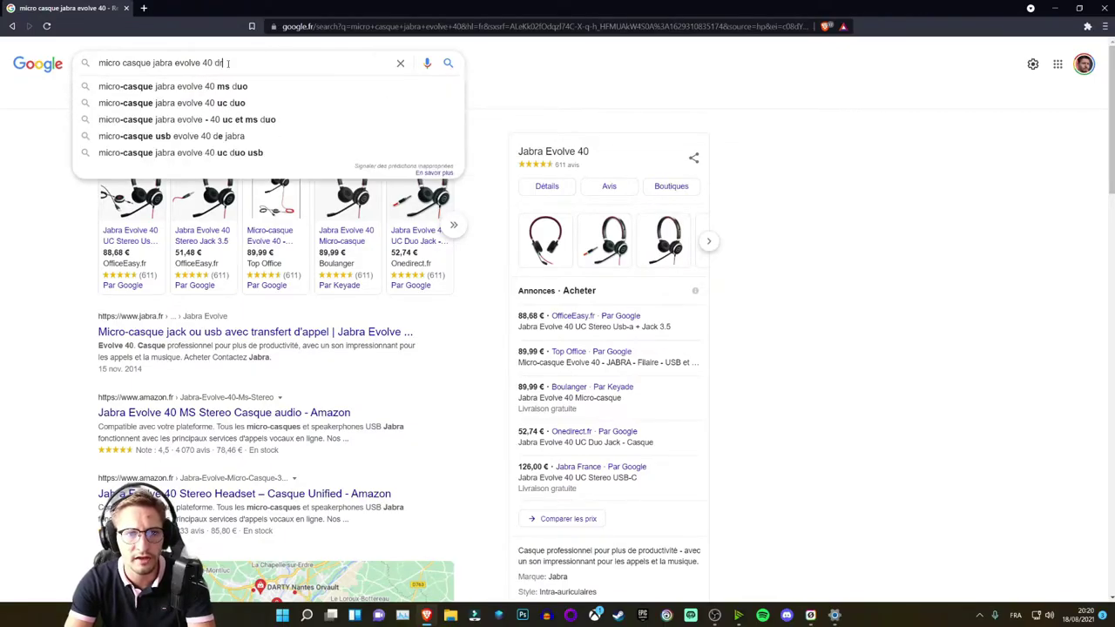
pyautogui.write('er')
pyautogui.press('Return')
# Step: Open Jabra's Evolve 40 support page and review its firmware and Jabra Direct downloads for Windows and macOS
pyautogui.click(167, 162)
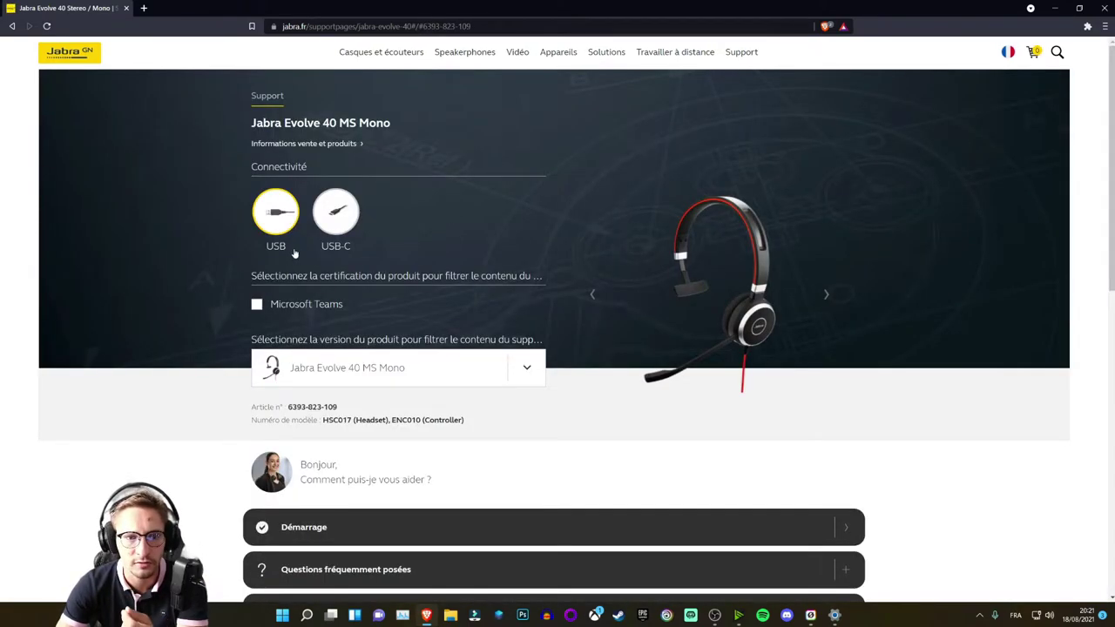
pyautogui.scroll(-1, 374, 348)
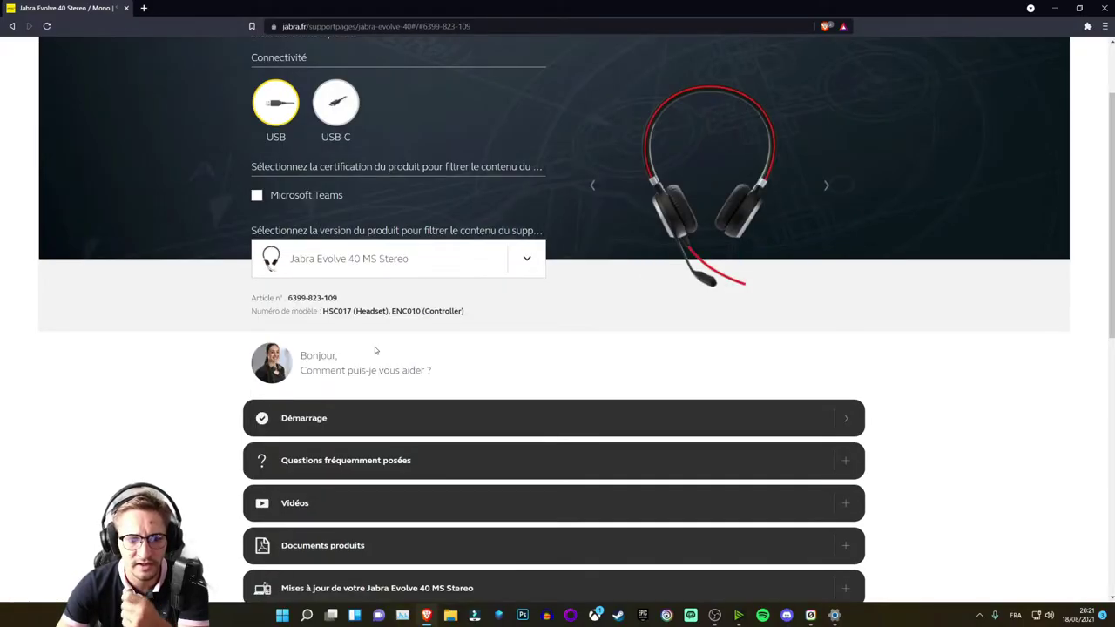
pyautogui.scroll(-3, 374, 348)
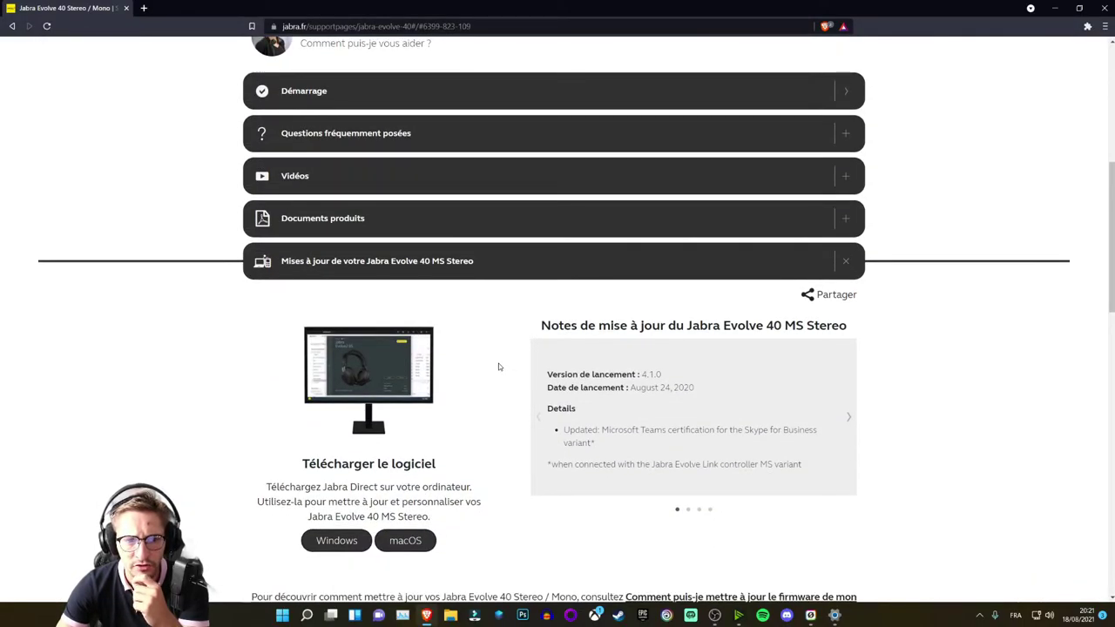
pyautogui.scroll(-1, 498, 367)
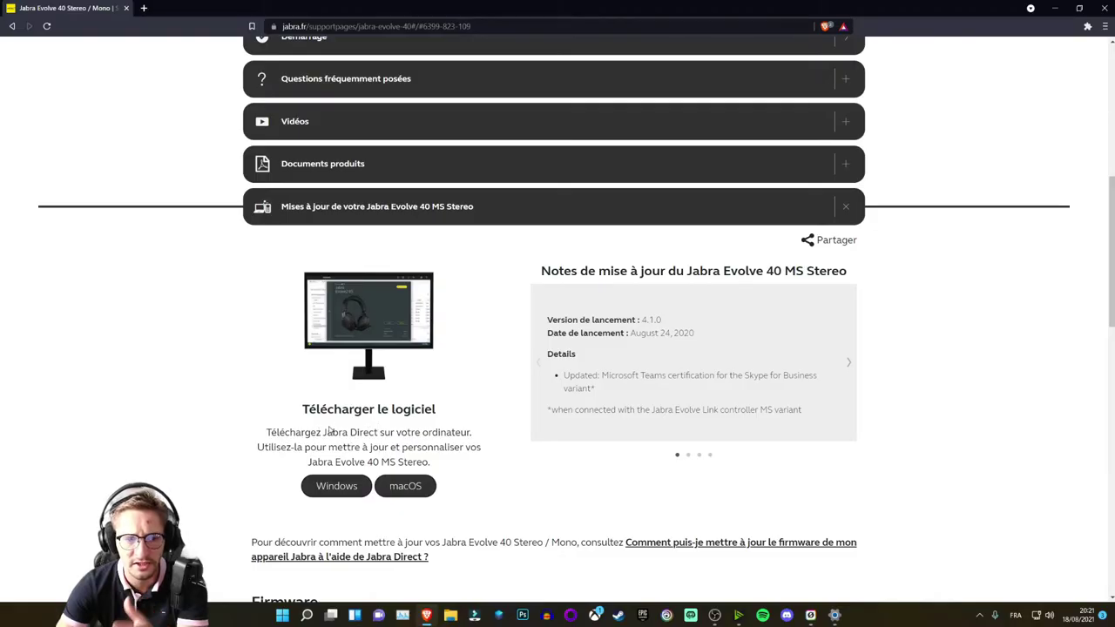
pyautogui.scroll(-1, 329, 430)
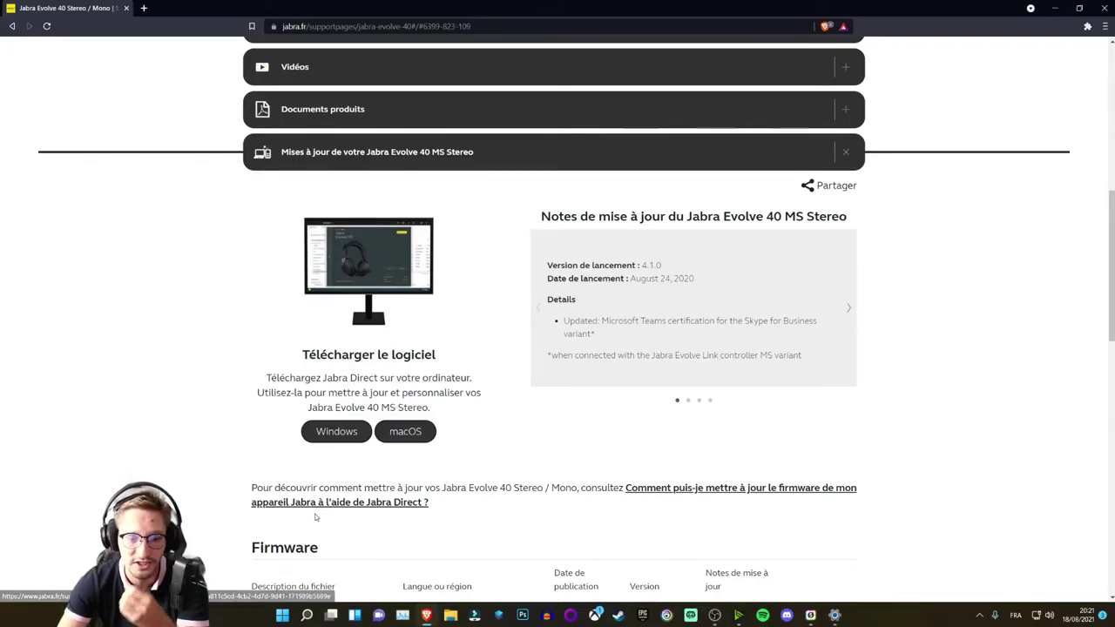
pyautogui.scroll(-2, 324, 509)
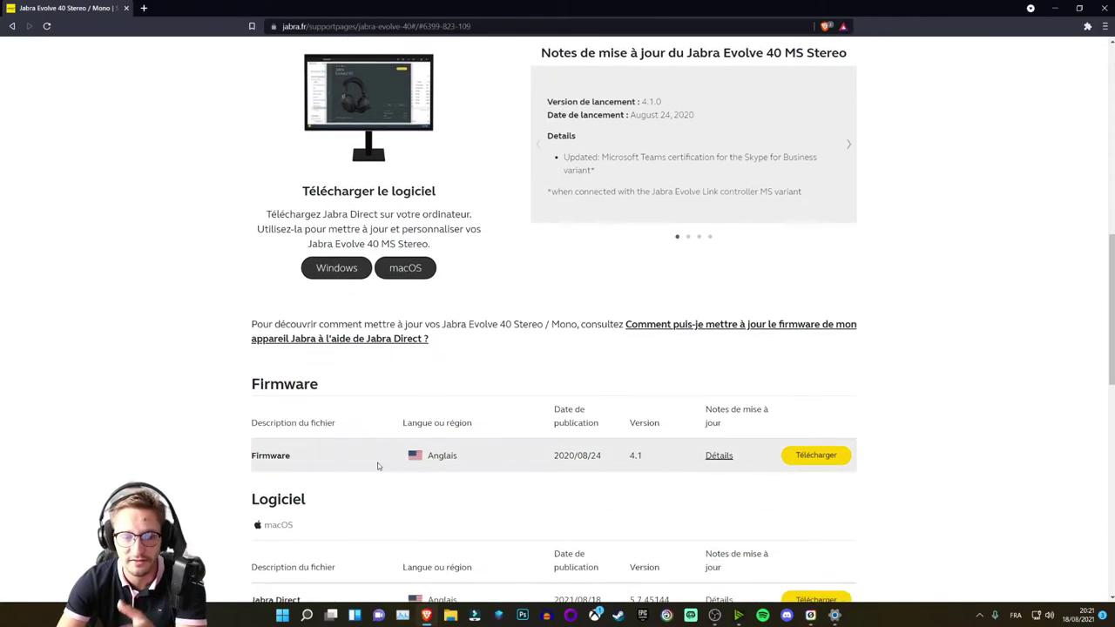
pyautogui.scroll(-3, 364, 462)
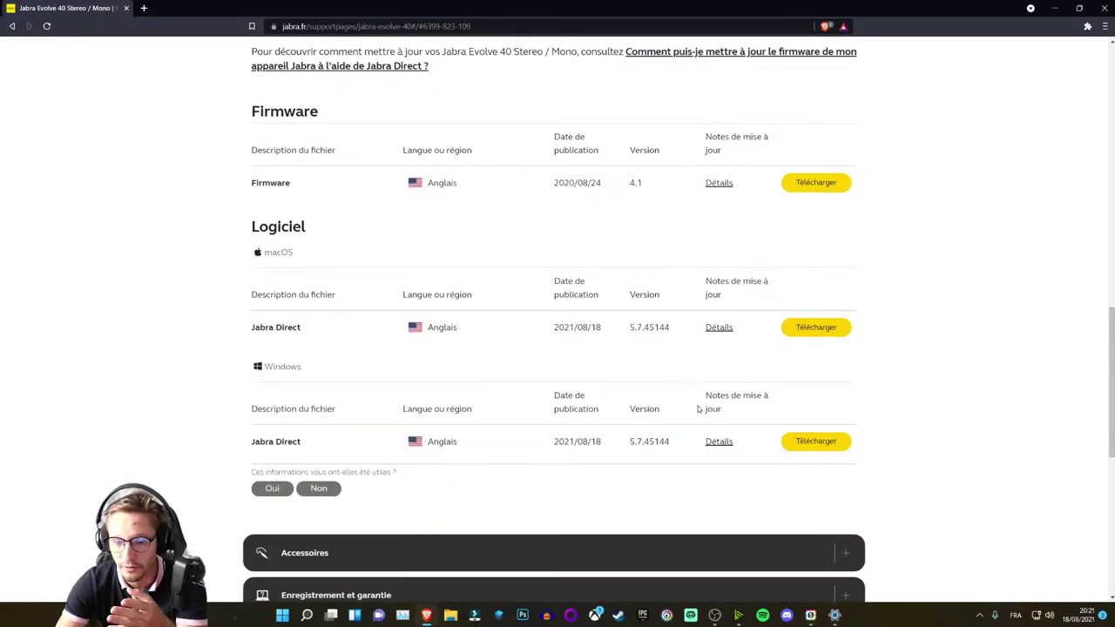
pyautogui.scroll(2, 699, 408)
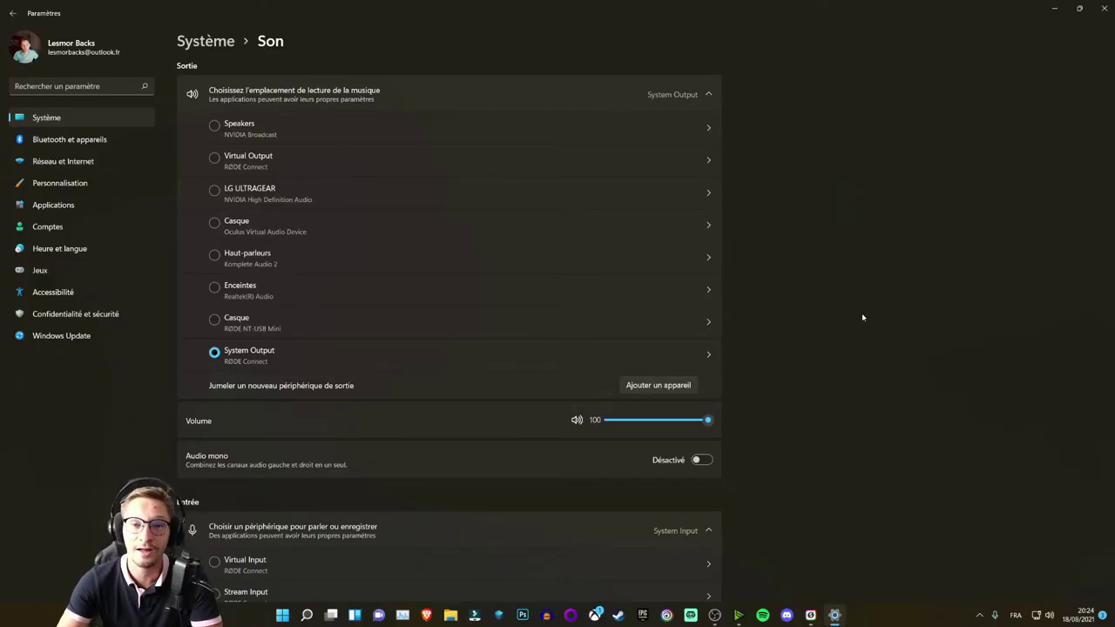
# Step: Open the Gestionnaire de périphériques through Windows search and check the devices listed under Autres périphériques
pyautogui.click(307, 615)
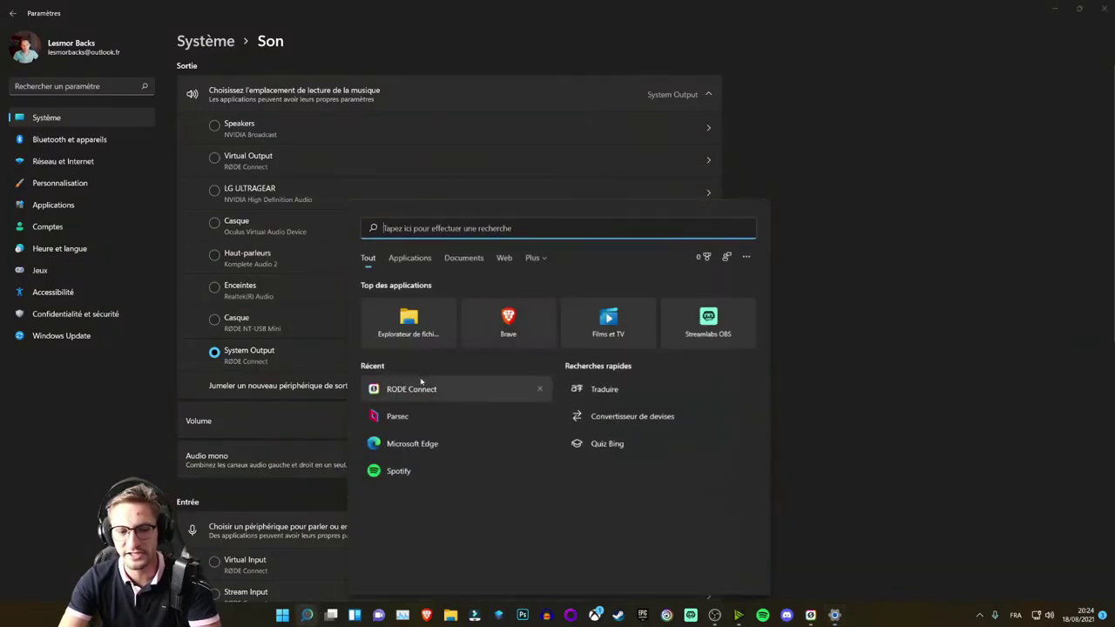
pyautogui.write('gestionnaire des tâches')
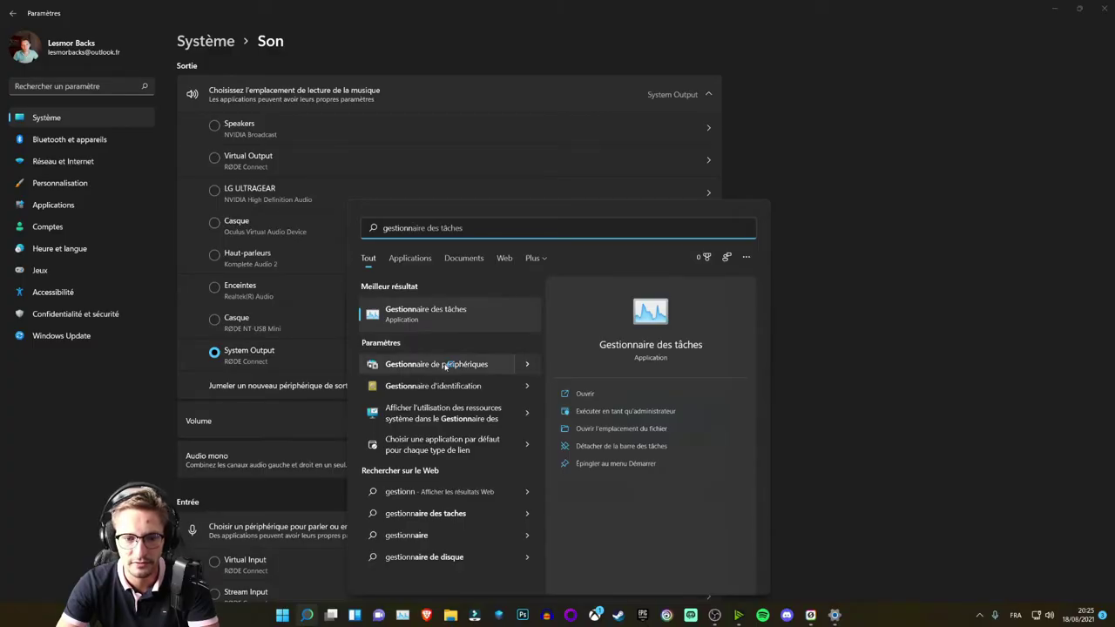
pyautogui.press('Return')
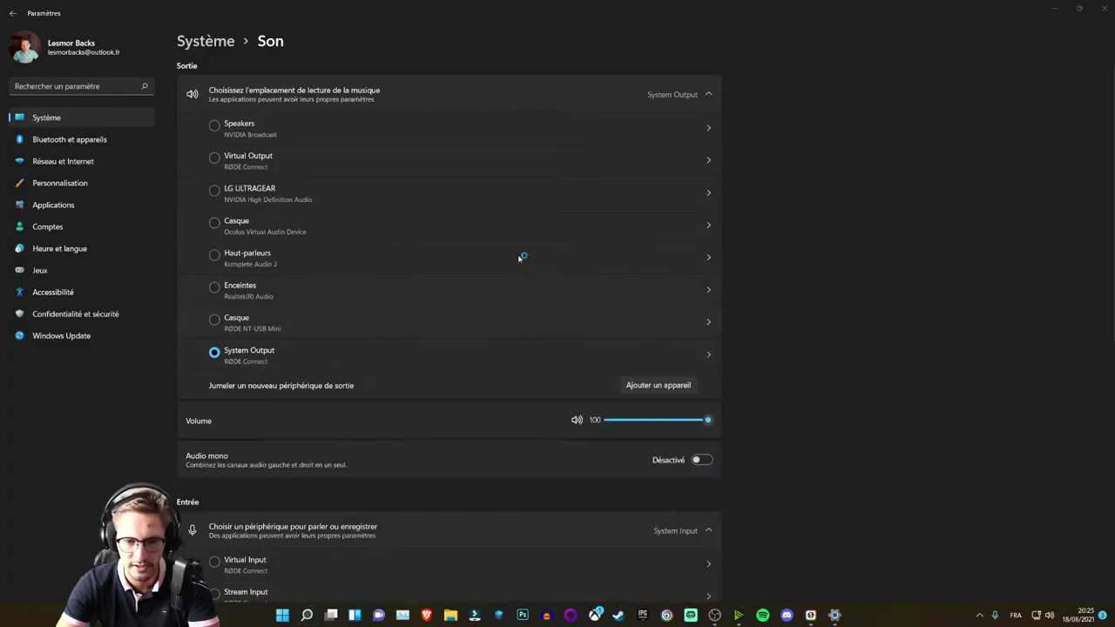
pyautogui.moveTo(239, 43); pyautogui.dragTo(539, 84)
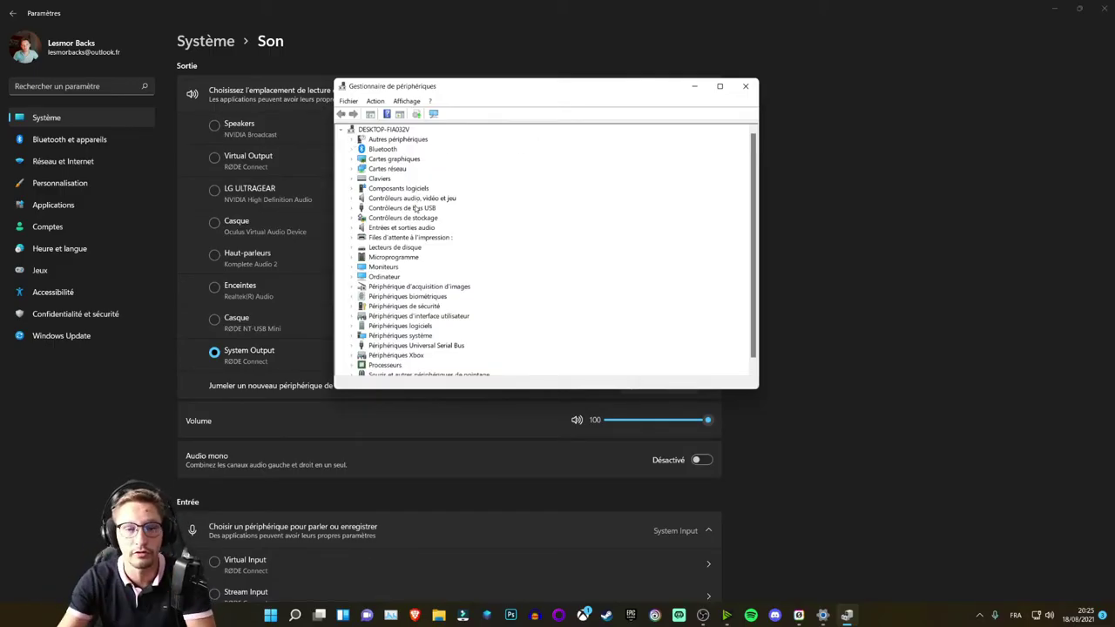
pyautogui.click(352, 139)
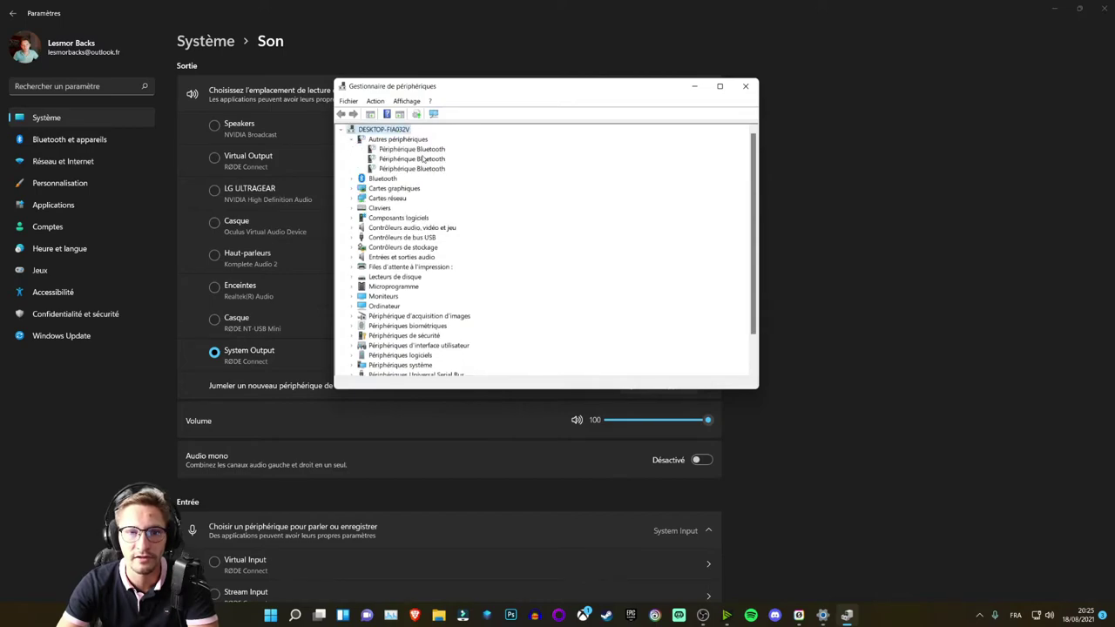
pyautogui.click(352, 140)
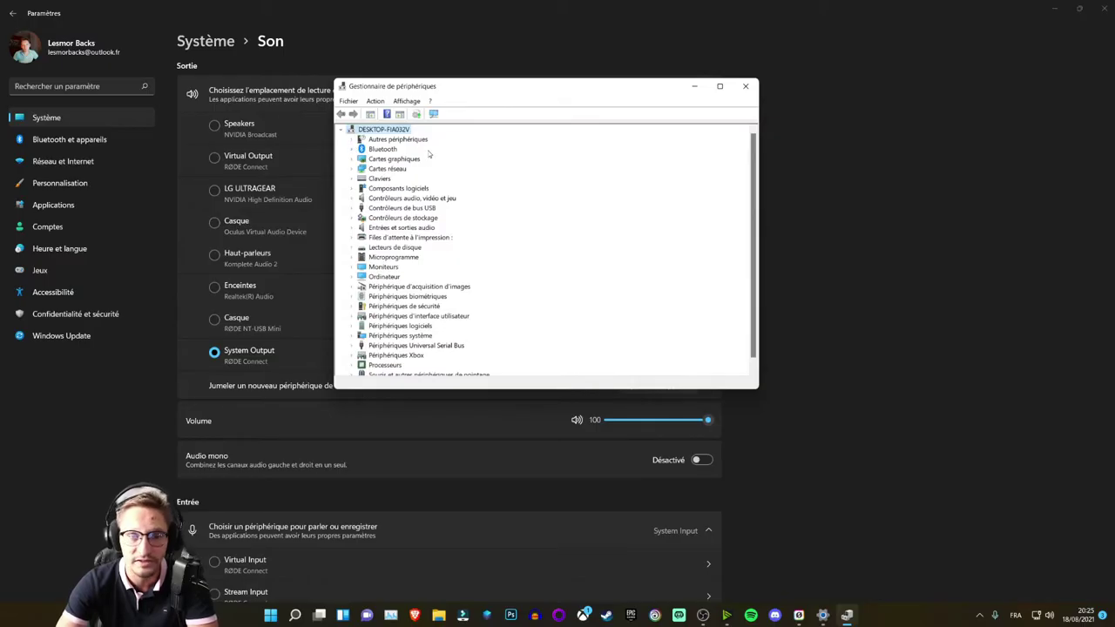
# Step: Expand Autres périphériques, inspect the uninstall option of the second Périphérique Bluetooth without applying it, and close the Gestionnaire de périphériques
pyautogui.click(352, 139)
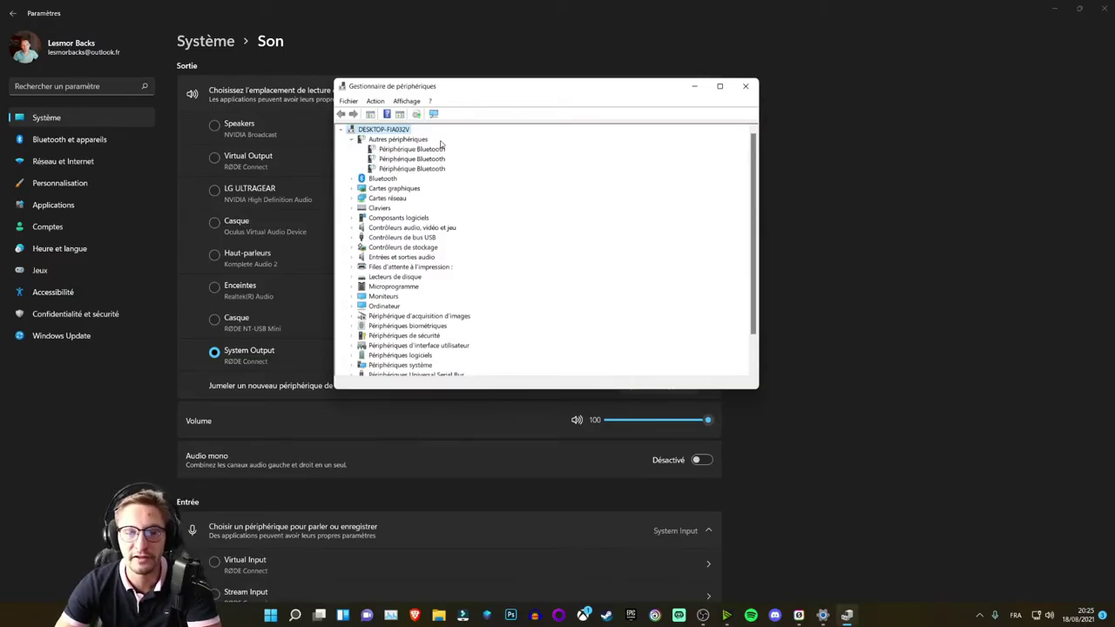
pyautogui.click(411, 159)
pyautogui.rightClick(410, 163)
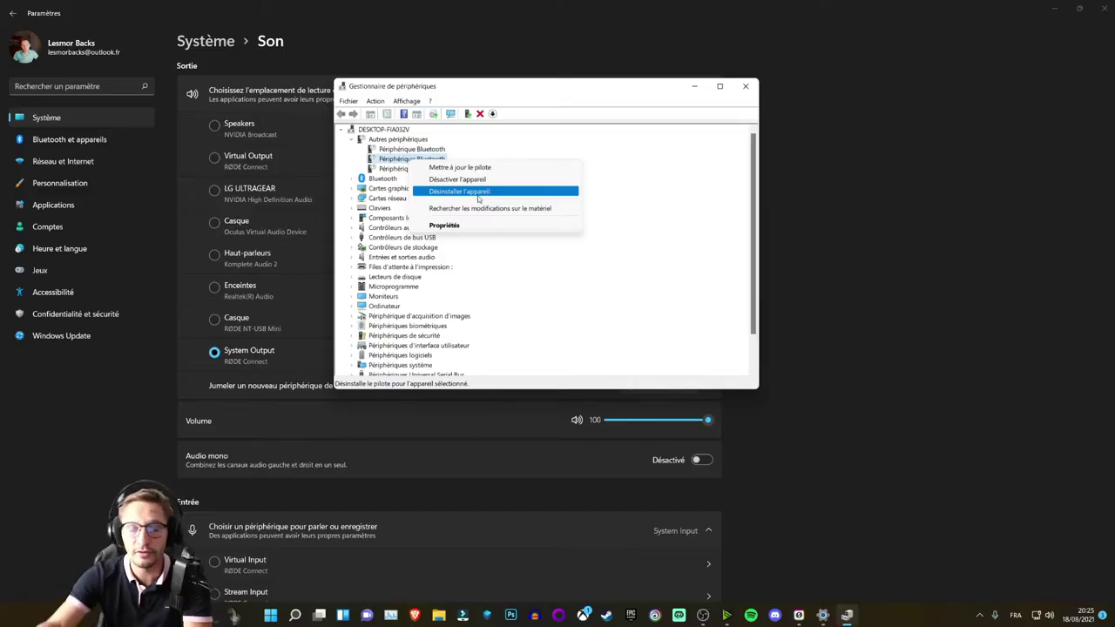
pyautogui.click(649, 218)
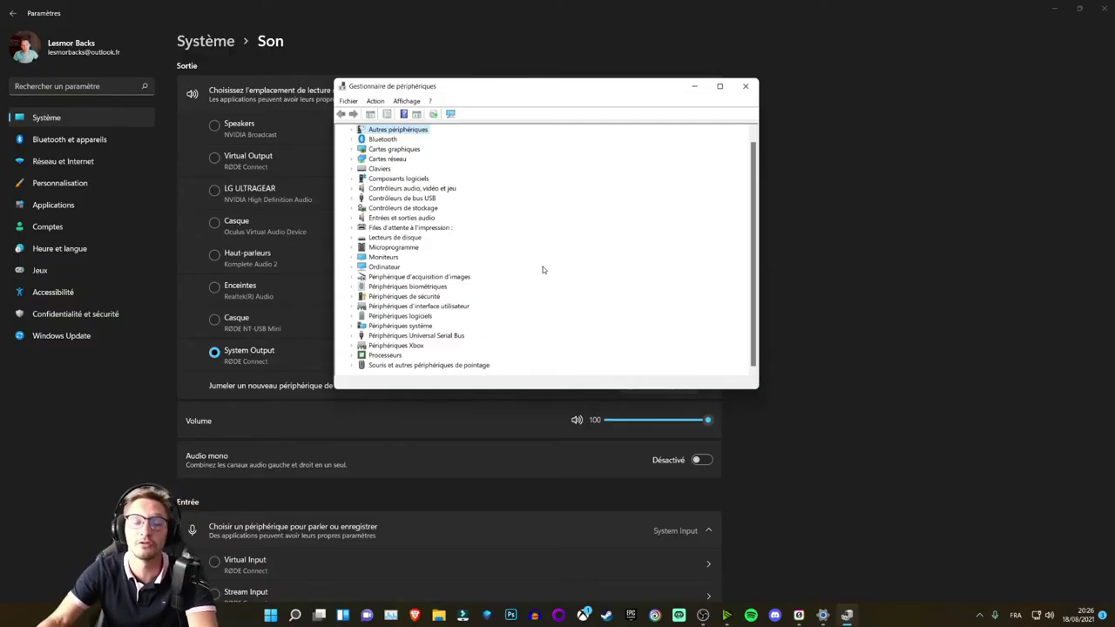
pyautogui.click(745, 87)
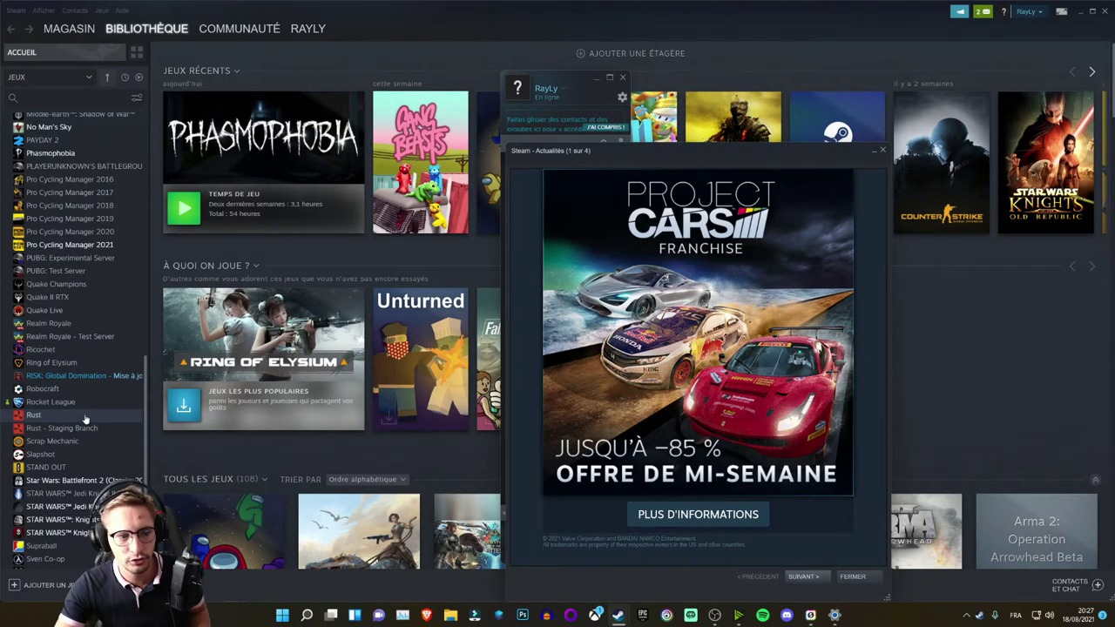
# Step: Find Phasmophobia in the Steam game library and launch it
pyautogui.scroll(-3, 85, 421)
pyautogui.scroll(4, 78, 375)
pyautogui.click(50, 220)
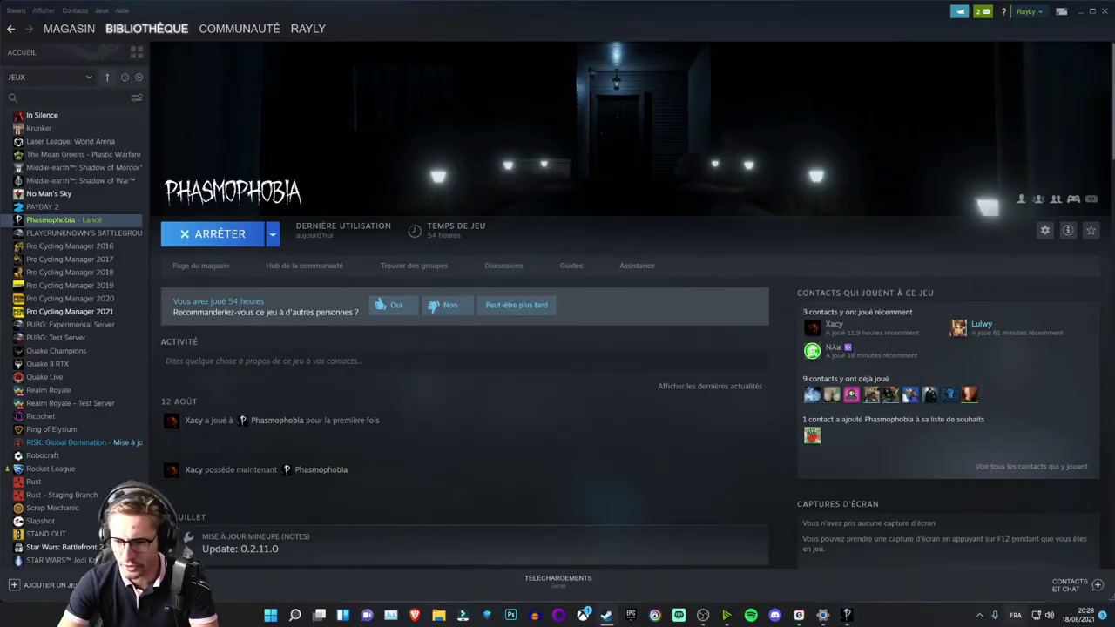
# Step: Open the Mélangeur de volume from the Windows sound settings
pyautogui.press('XF86AudioRaiseVolume')
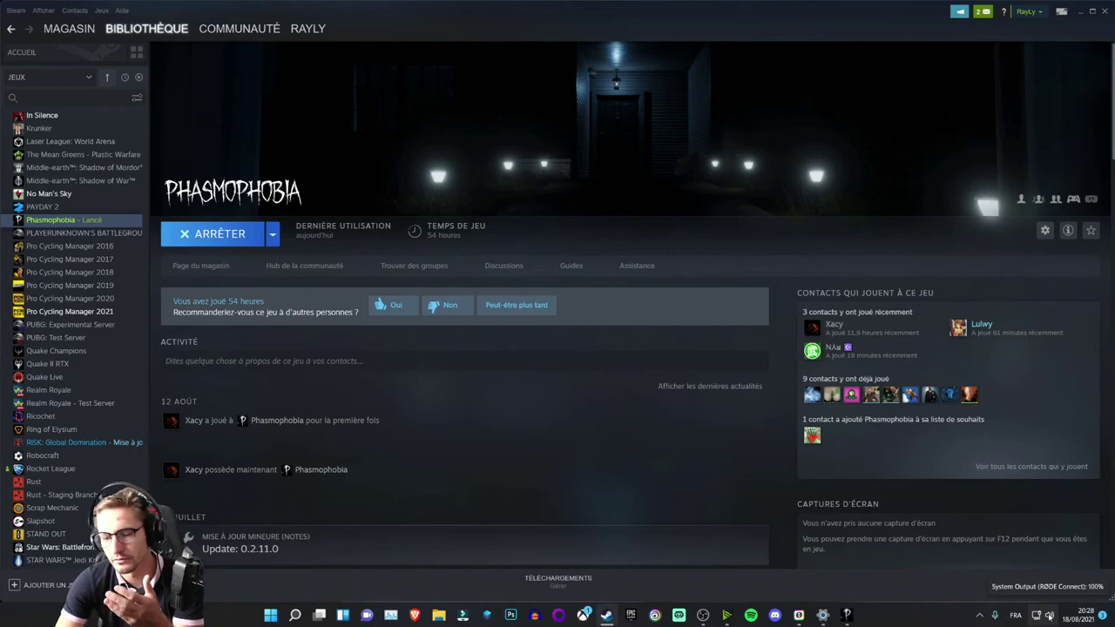
pyautogui.press('super+a')
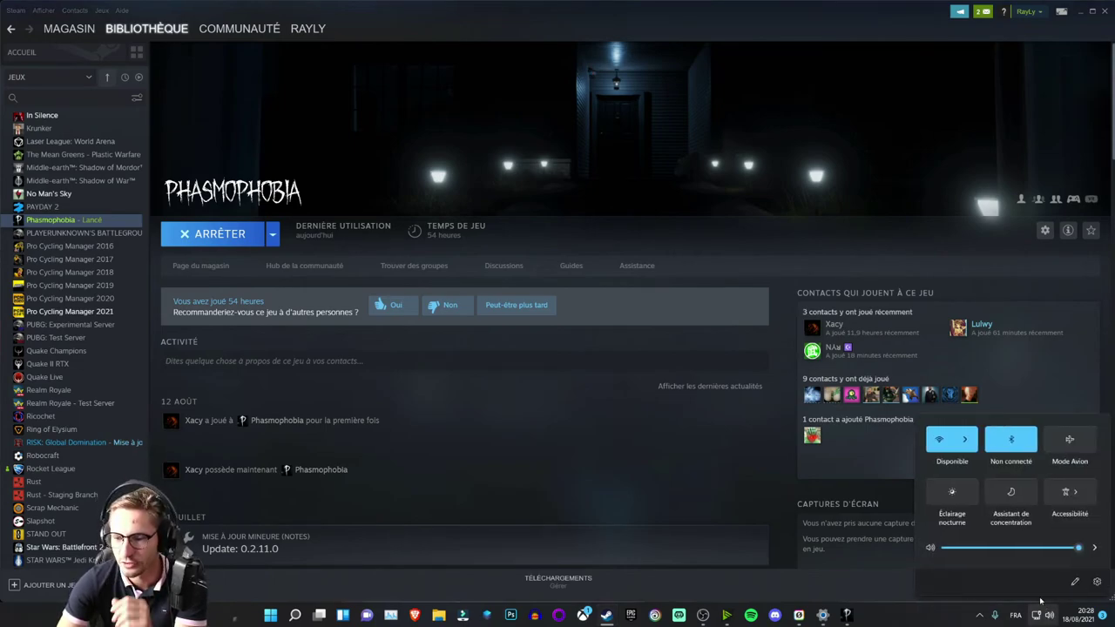
pyautogui.scroll(-5, 322, 181)
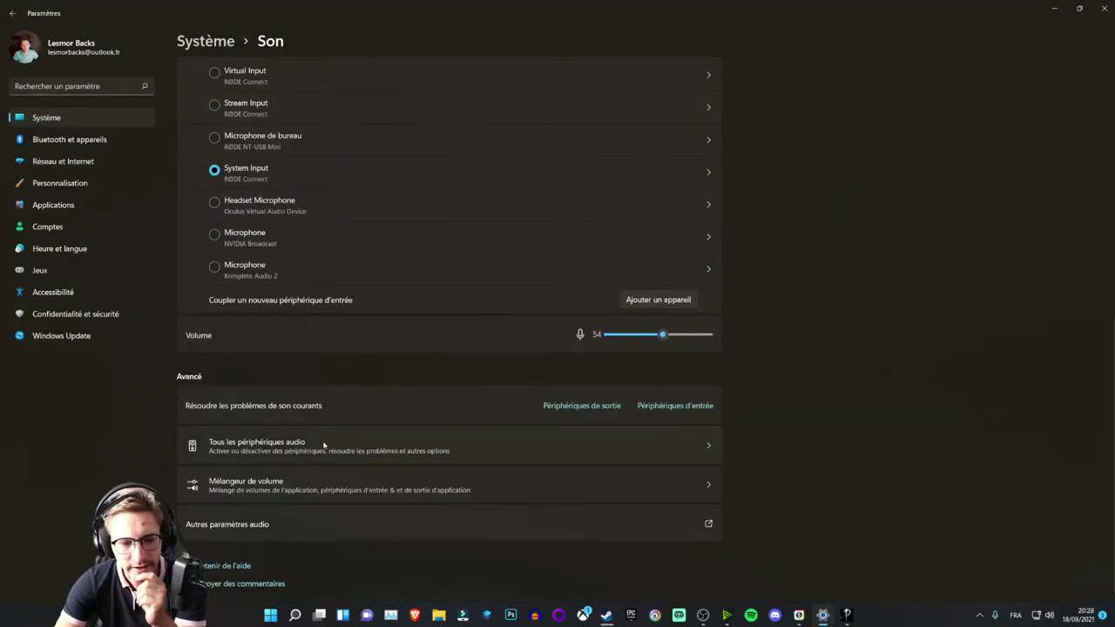
pyautogui.click(272, 487)
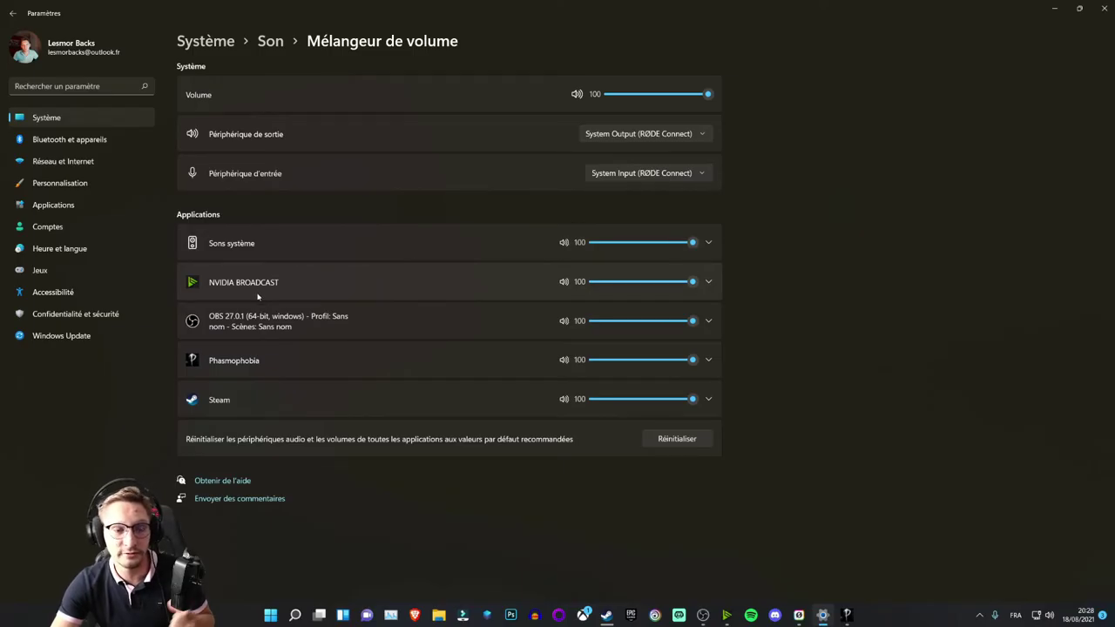
# Step: Expand the output and input device settings for NVIDIA Broadcast, OBS and Phasmophobia in the volume mixer
pyautogui.click(316, 293)
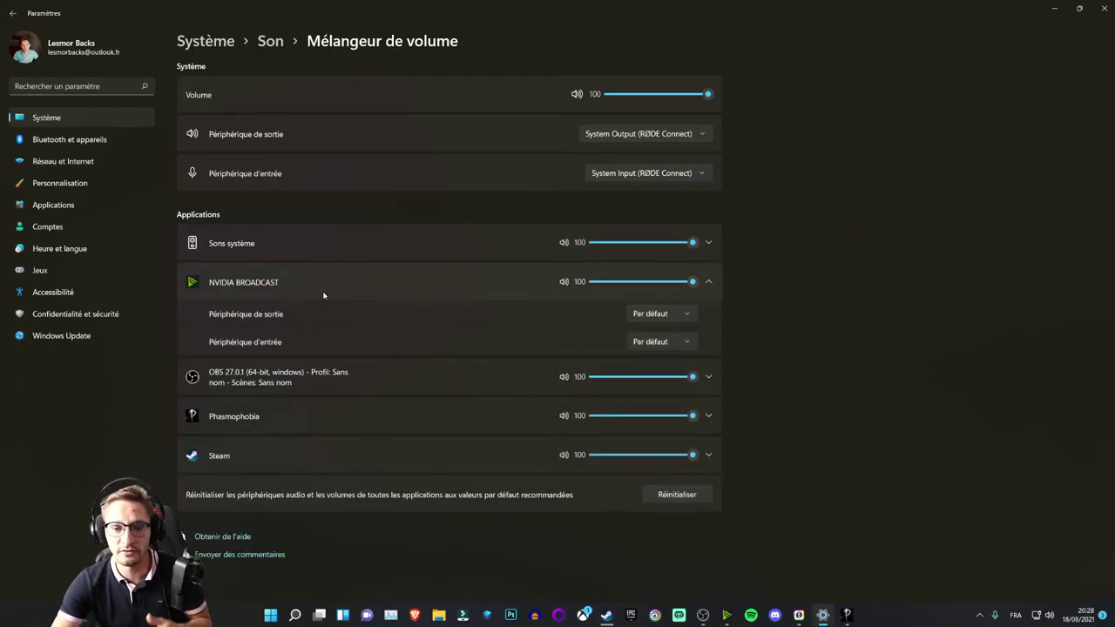
pyautogui.click(276, 481)
pyautogui.scroll(-2, 305, 466)
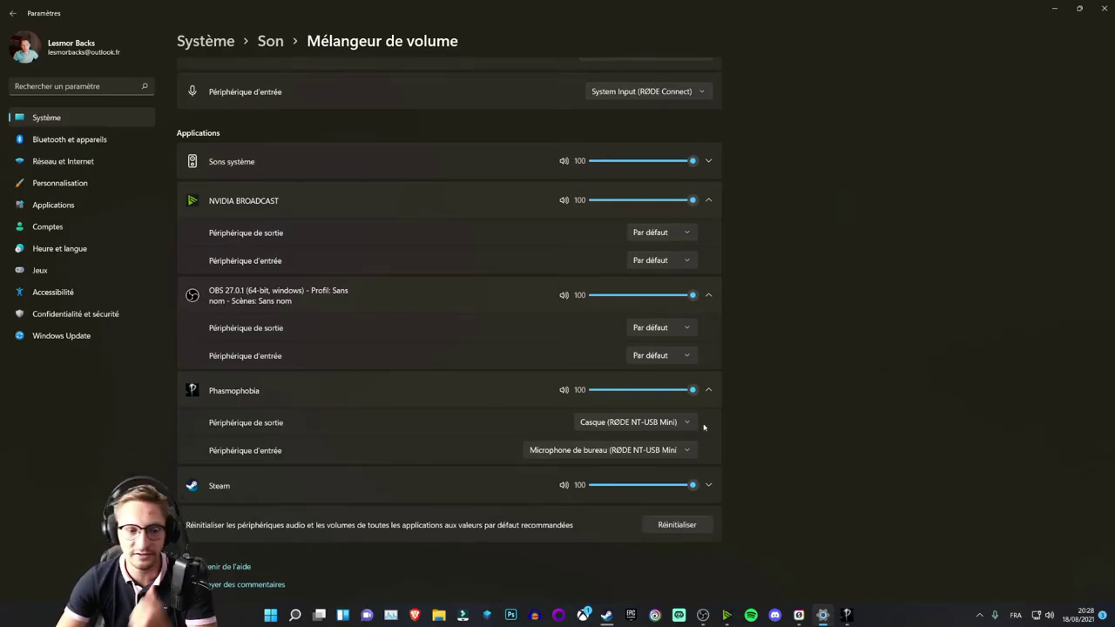
# Step: Choose Casque (RØDE NT-USB Mini) as Phasmophobia's output and Microphone de bureau (RØDE NT-USB Mini) as its input, and collapse the application entries
pyautogui.click(667, 422)
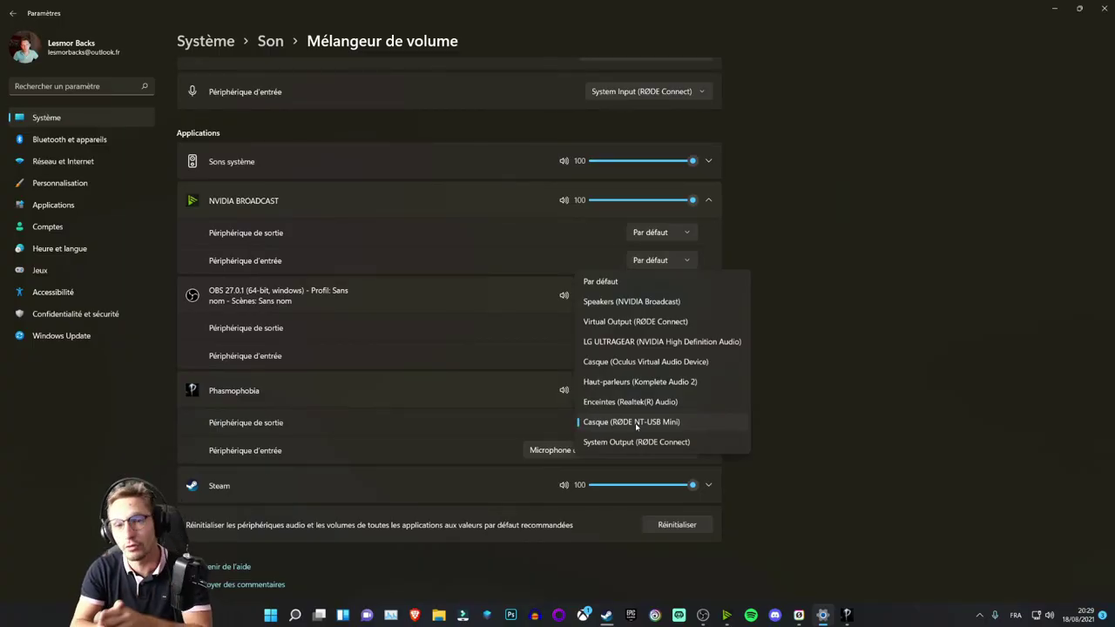
pyautogui.click(636, 423)
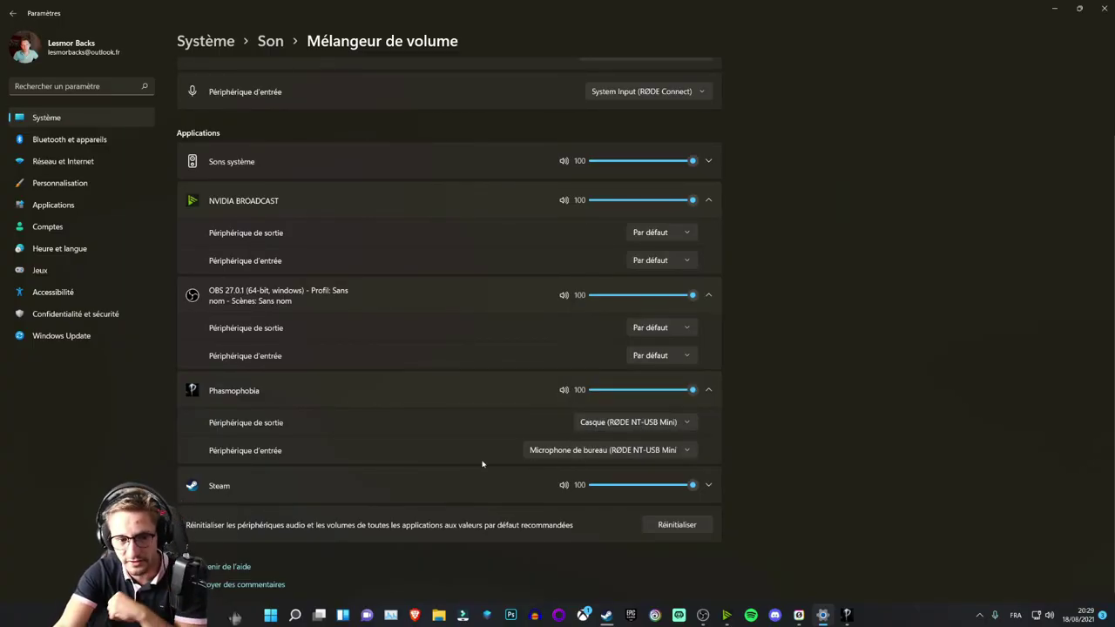
pyautogui.click(558, 453)
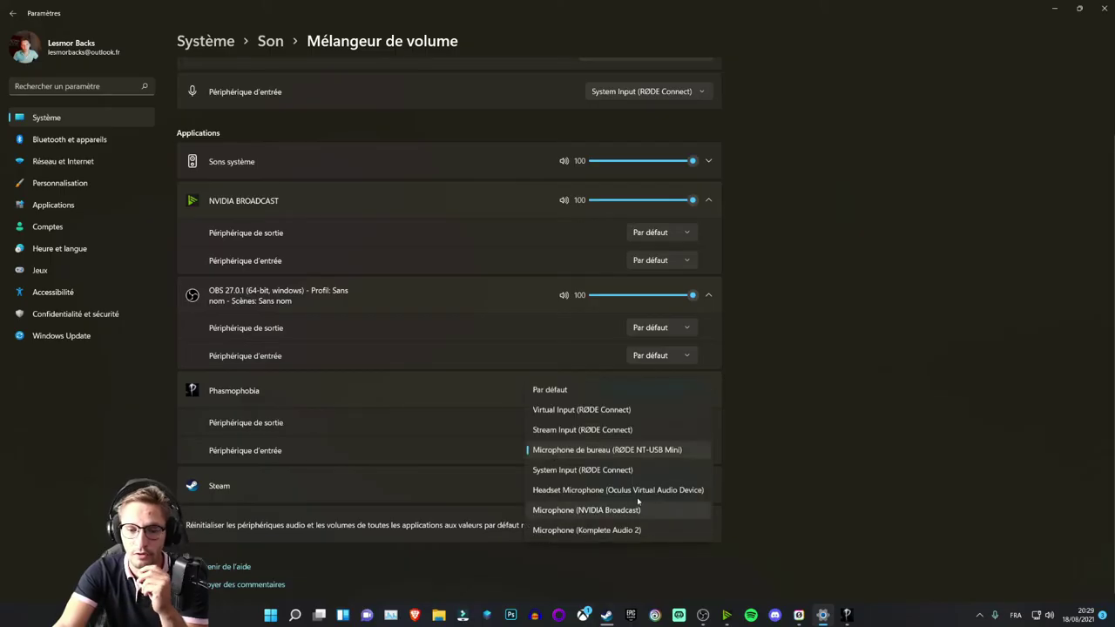
pyautogui.click(606, 450)
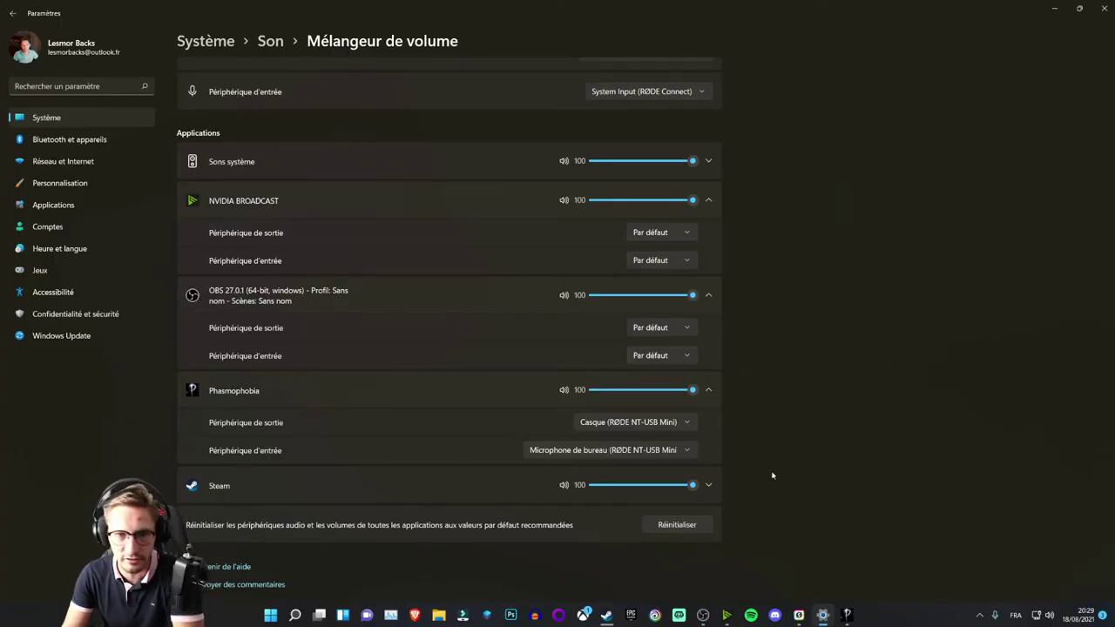
pyautogui.click(708, 389)
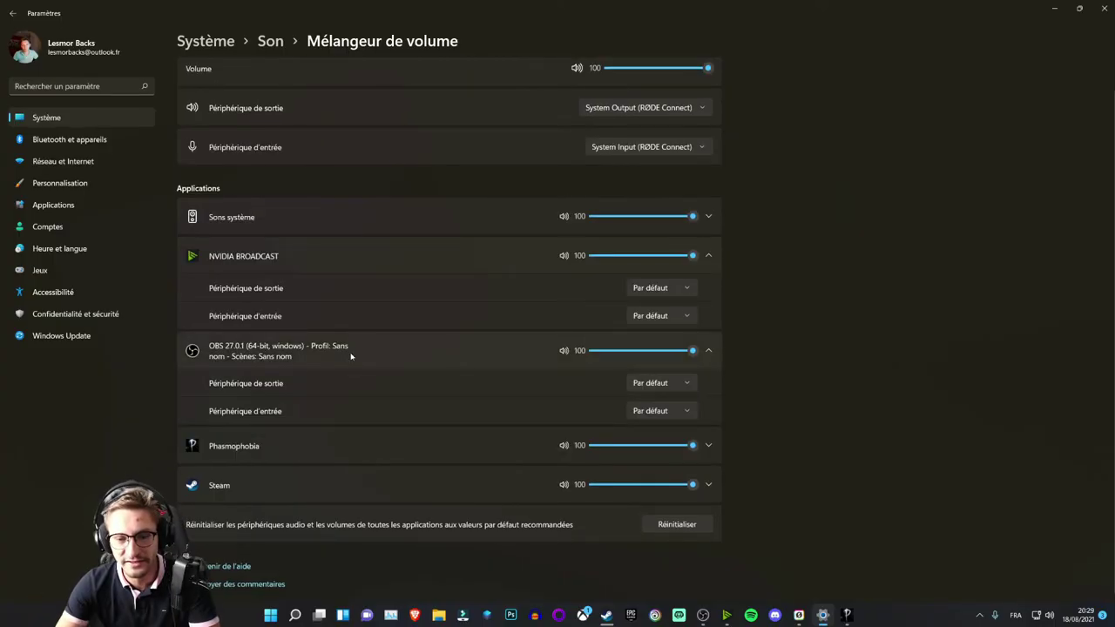
pyautogui.click(351, 352)
pyautogui.click(433, 287)
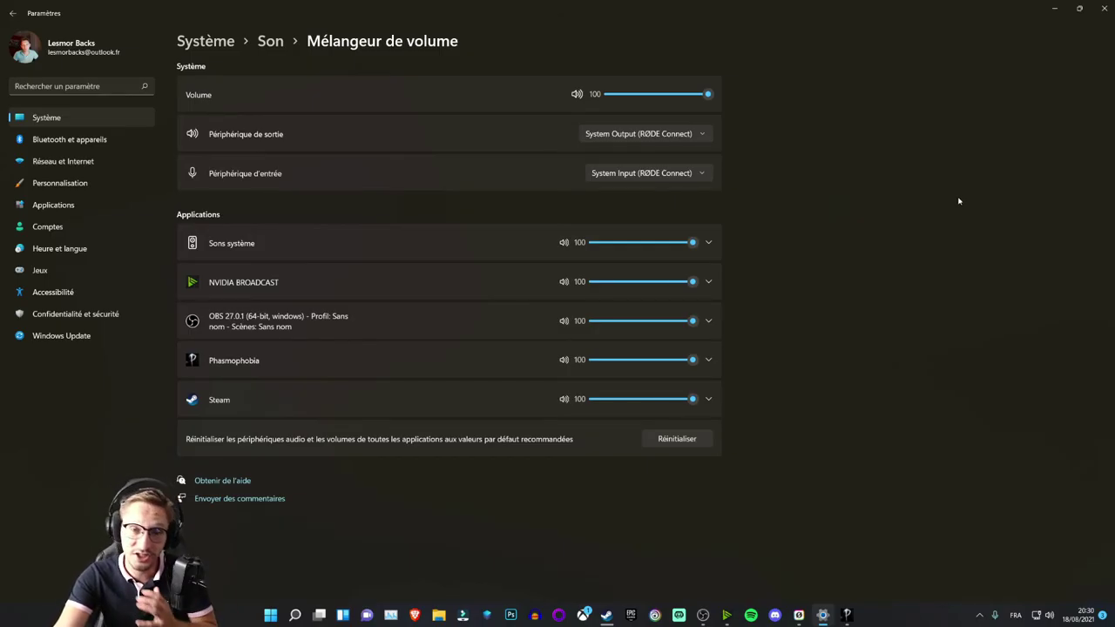
# Step: Return to the Son settings and open the classic Son dialog, placing it in front of the device list
pyautogui.click(270, 40)
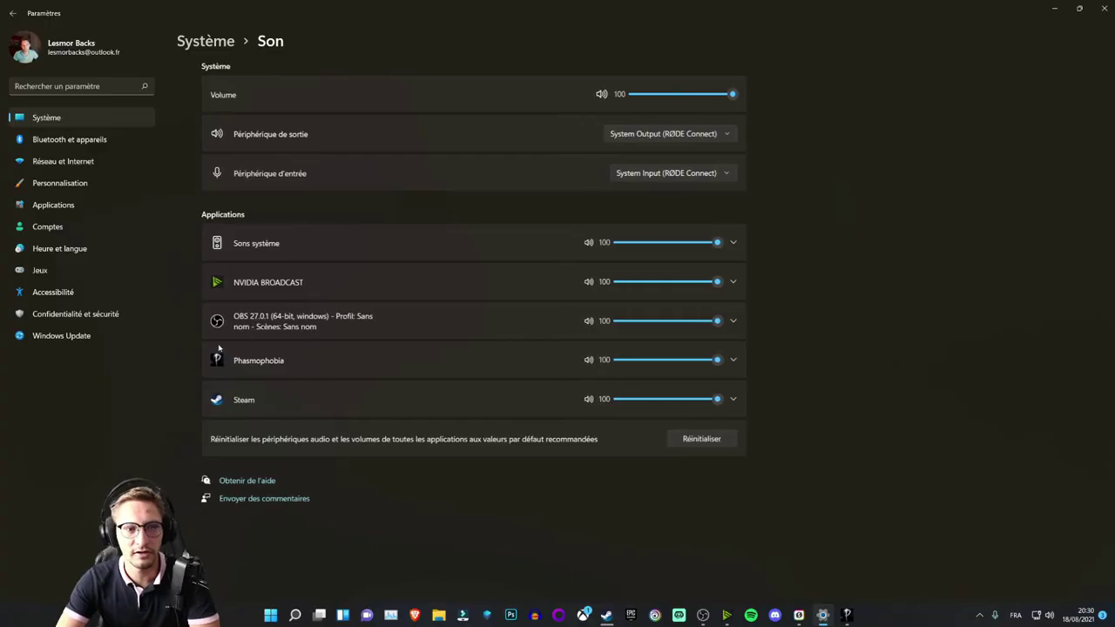
pyautogui.scroll(-1, 244, 303)
pyautogui.scroll(-5, 244, 303)
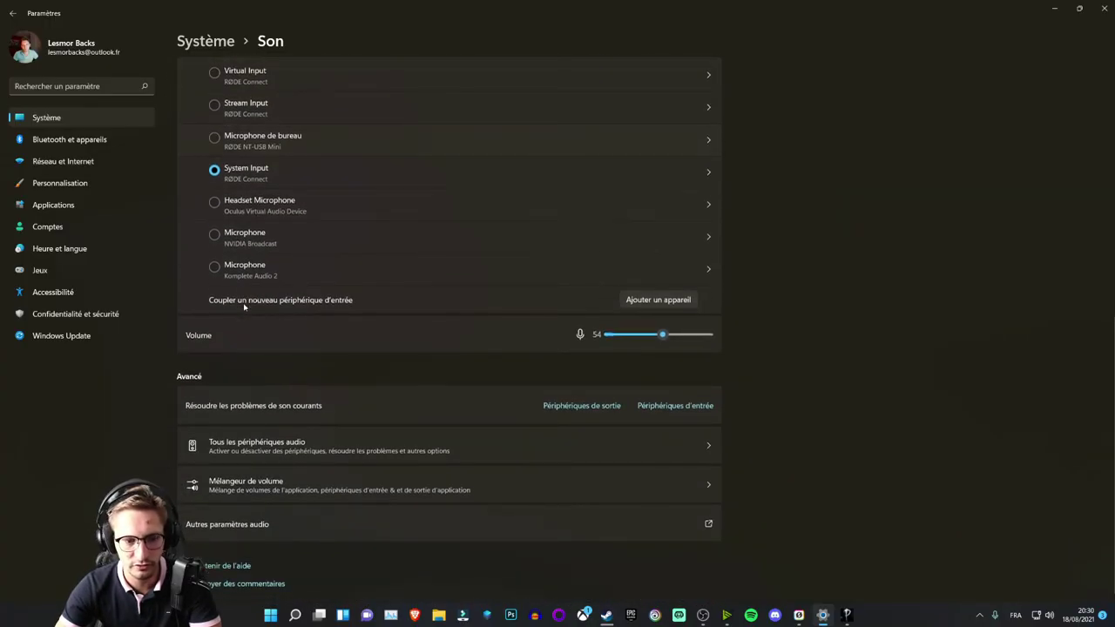
pyautogui.click(582, 407)
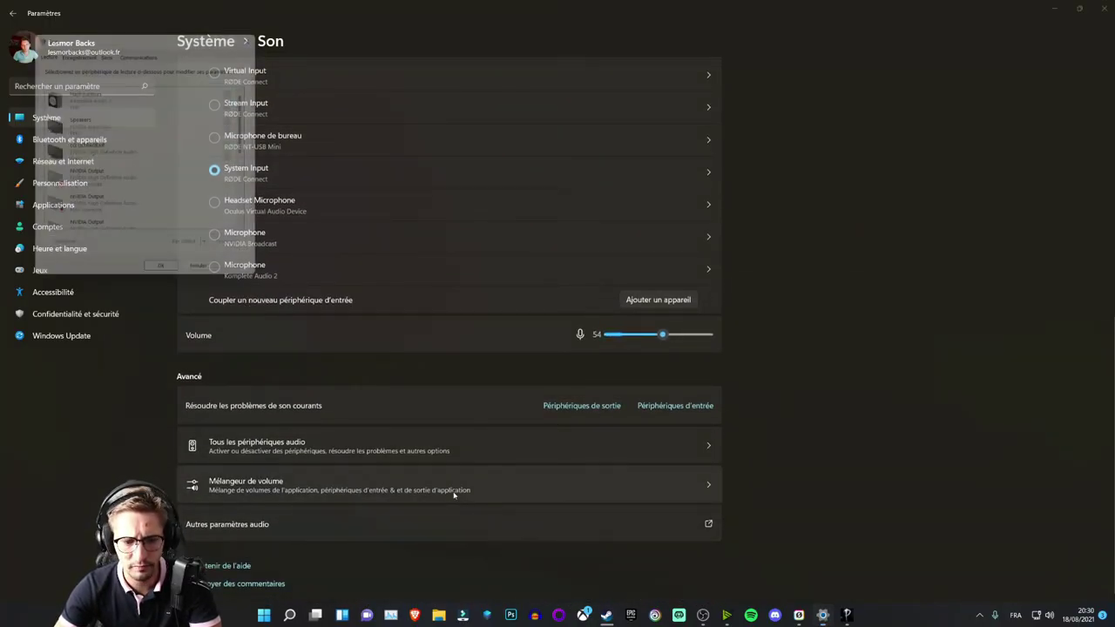
pyautogui.moveTo(124, 33); pyautogui.dragTo(505, 72)
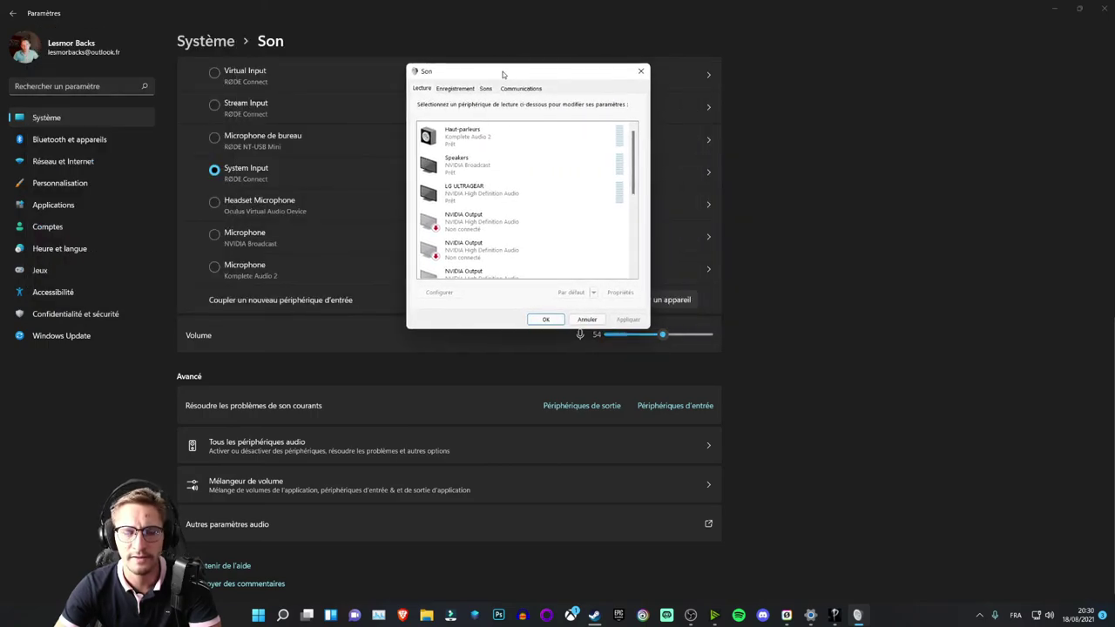
# Step: Disable the LG ULTRAGEAR playback device and check the output list in the Son settings
pyautogui.click(475, 197)
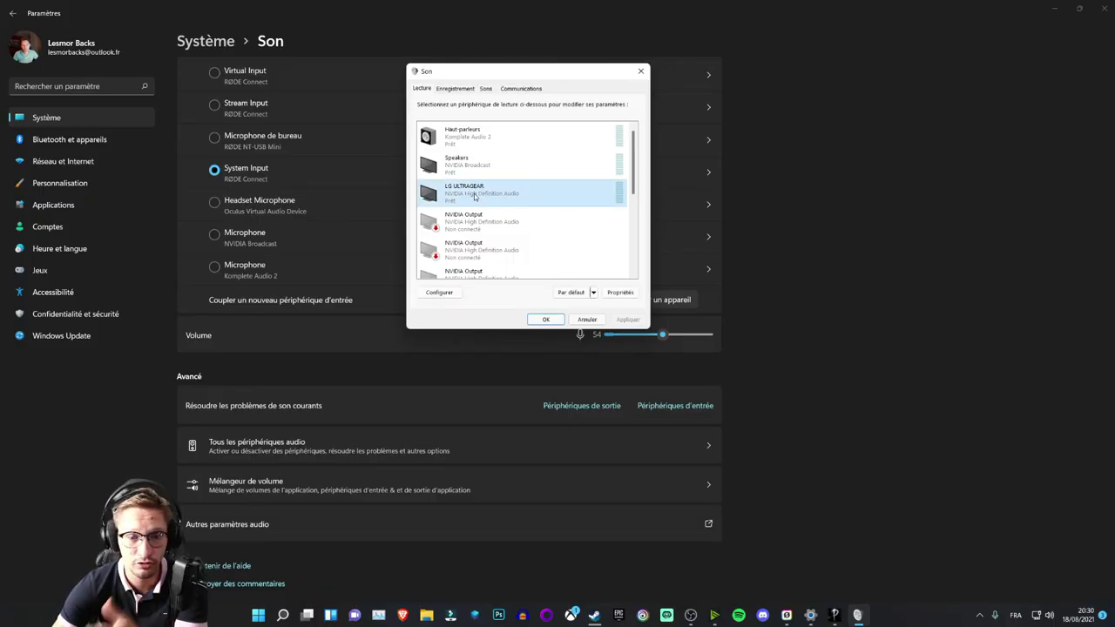
pyautogui.rightClick(474, 197)
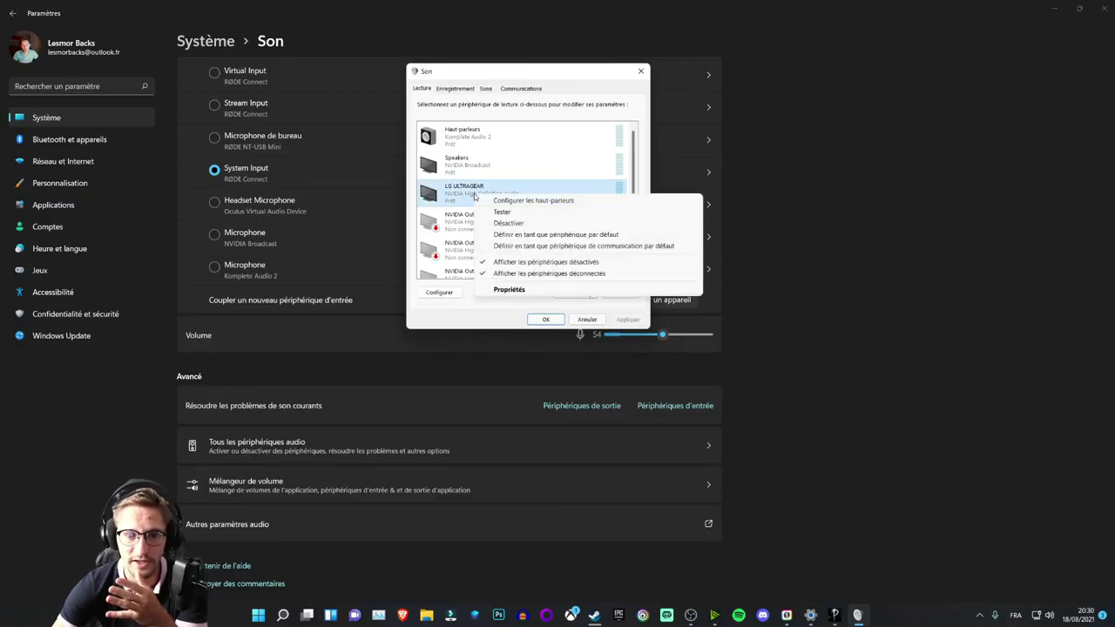
pyautogui.click(509, 223)
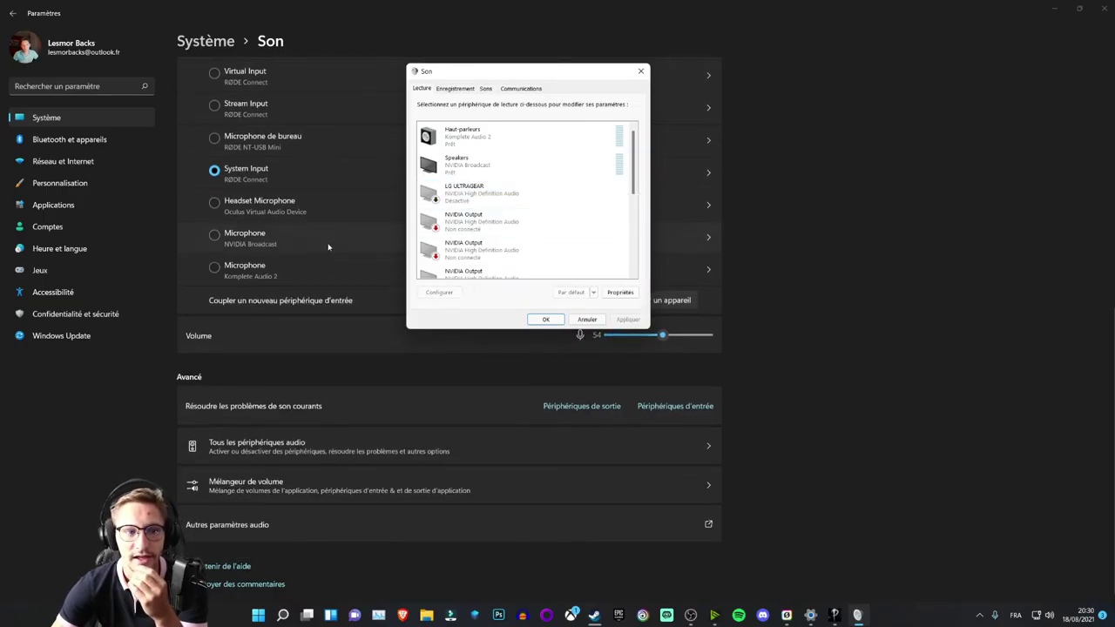
pyautogui.scroll(6, 325, 241)
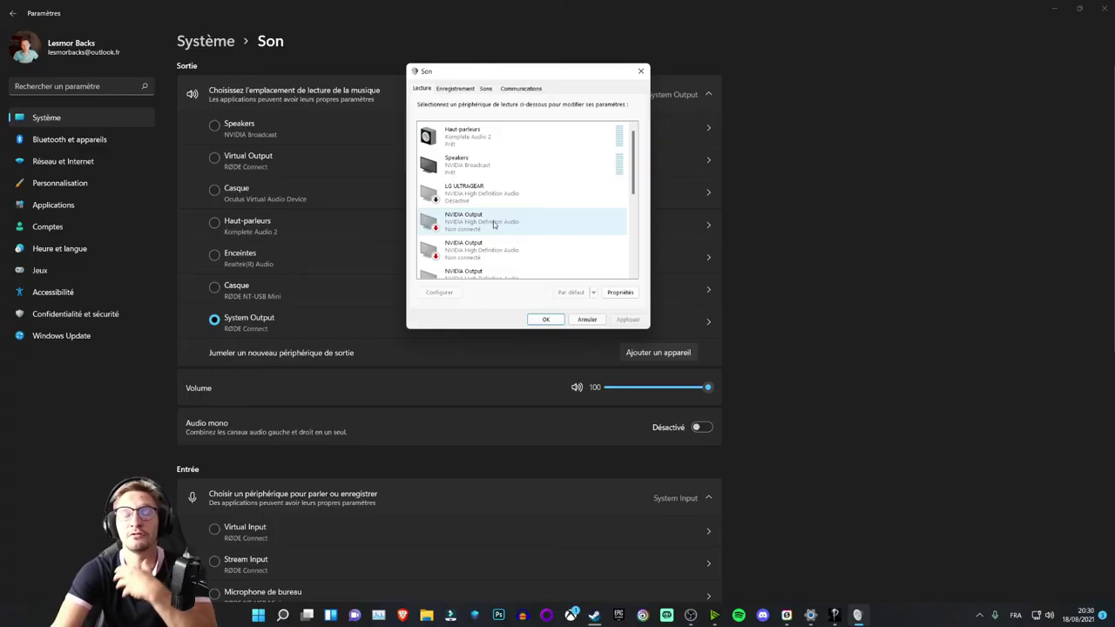
# Step: Disable the Oculus Virtual Audio Device Casque among the playback devices
pyautogui.scroll(-1, 497, 206)
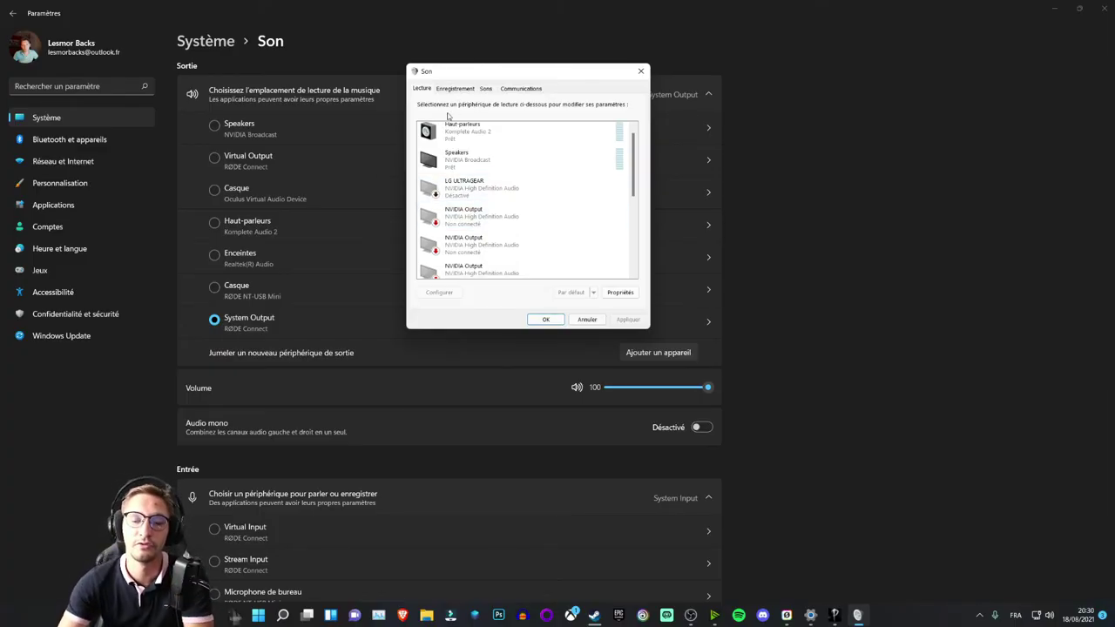
pyautogui.scroll(-1, 514, 213)
pyautogui.click(549, 225)
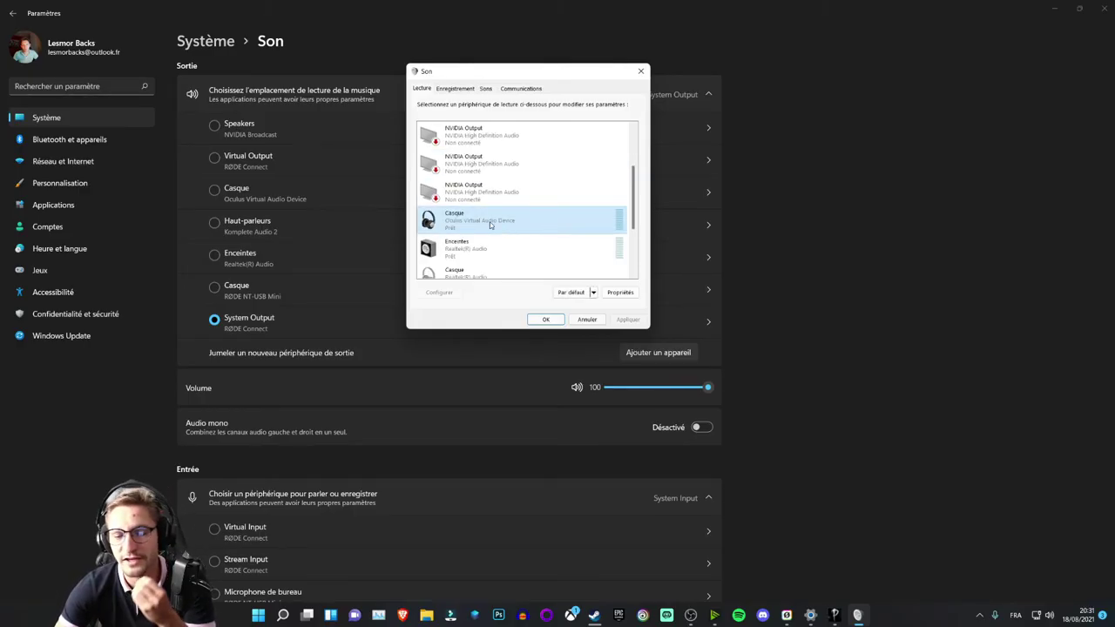
pyautogui.rightClick(490, 222)
pyautogui.click(524, 240)
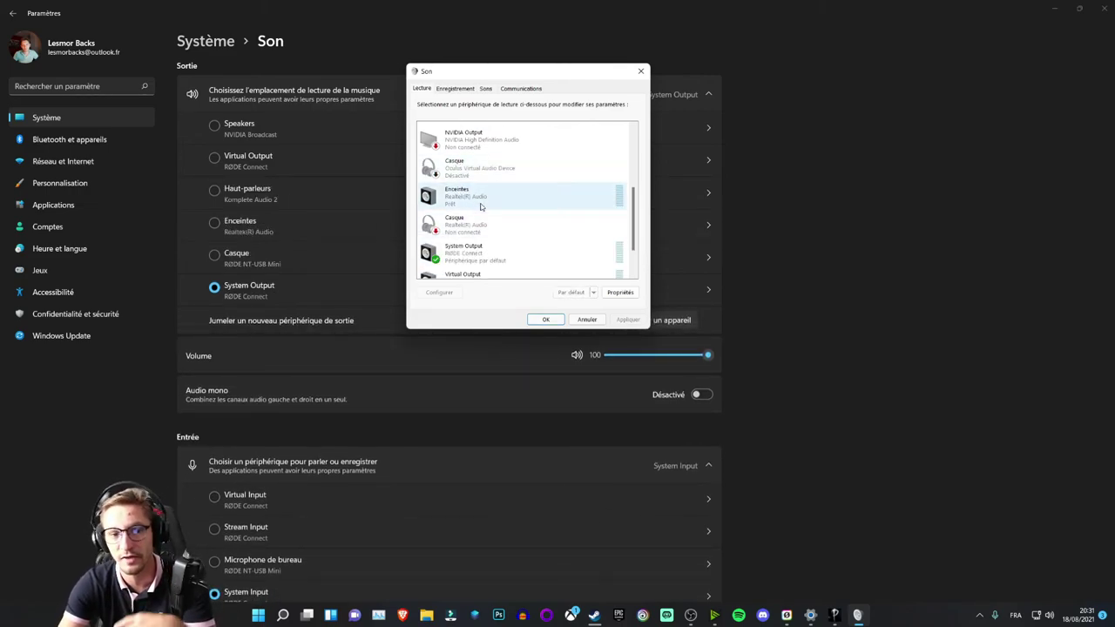
# Step: Inspect the options of the Realtek Enceintes and look through the remaining playback devices
pyautogui.rightClick(479, 202)
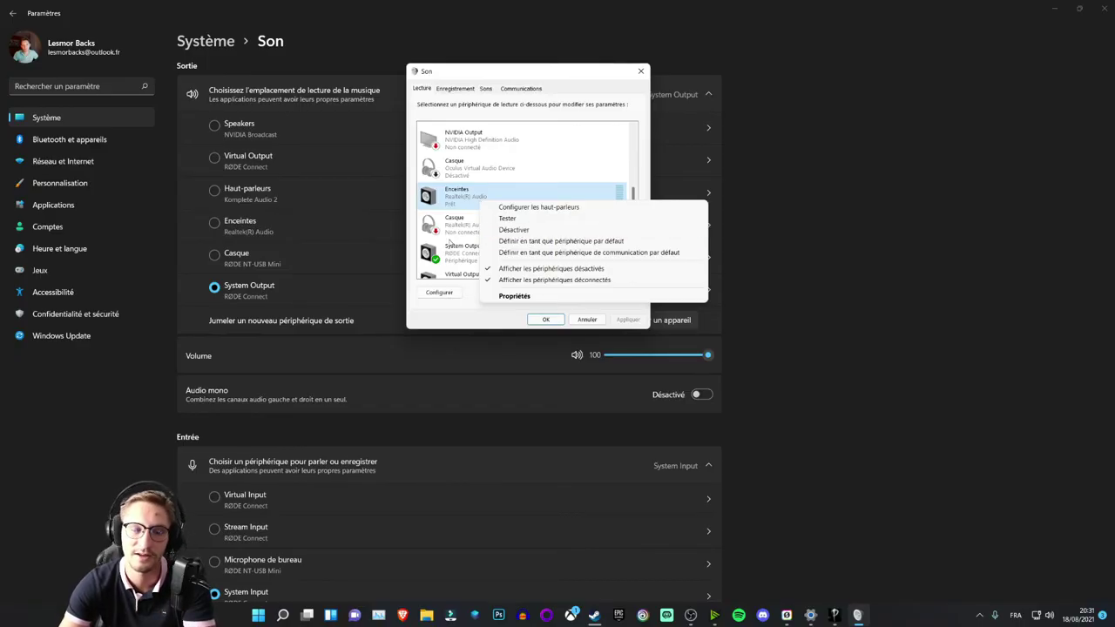
pyautogui.click(457, 250)
pyautogui.scroll(-2, 459, 261)
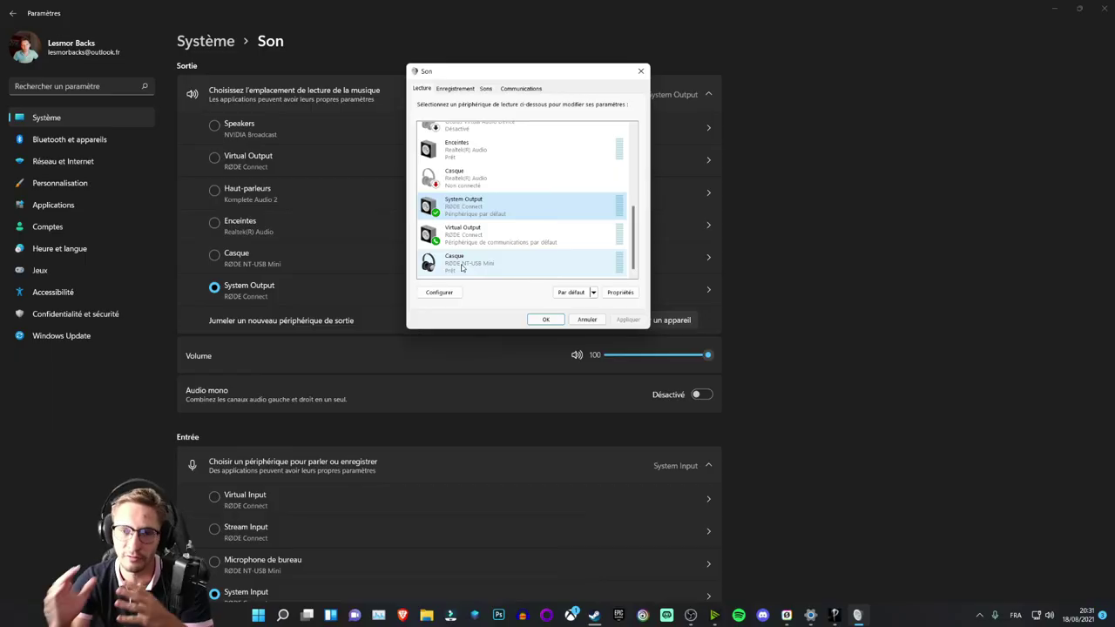
# Step: Disable the Oculus Virtual Audio Device Headset Microphone among the recording devices
pyautogui.click(454, 88)
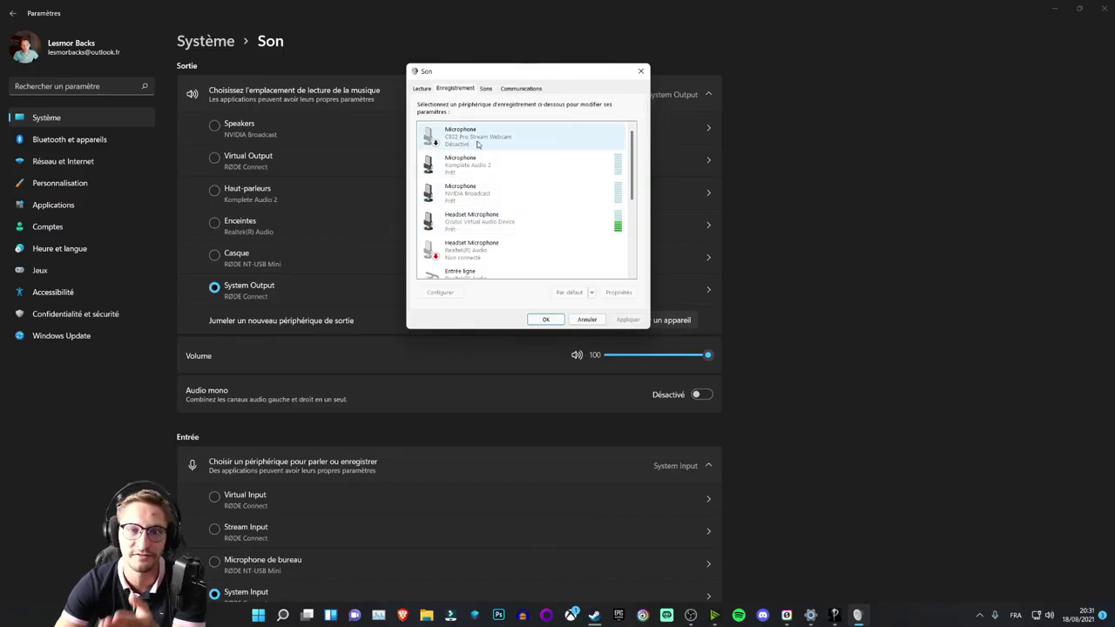
pyautogui.scroll(-1, 481, 213)
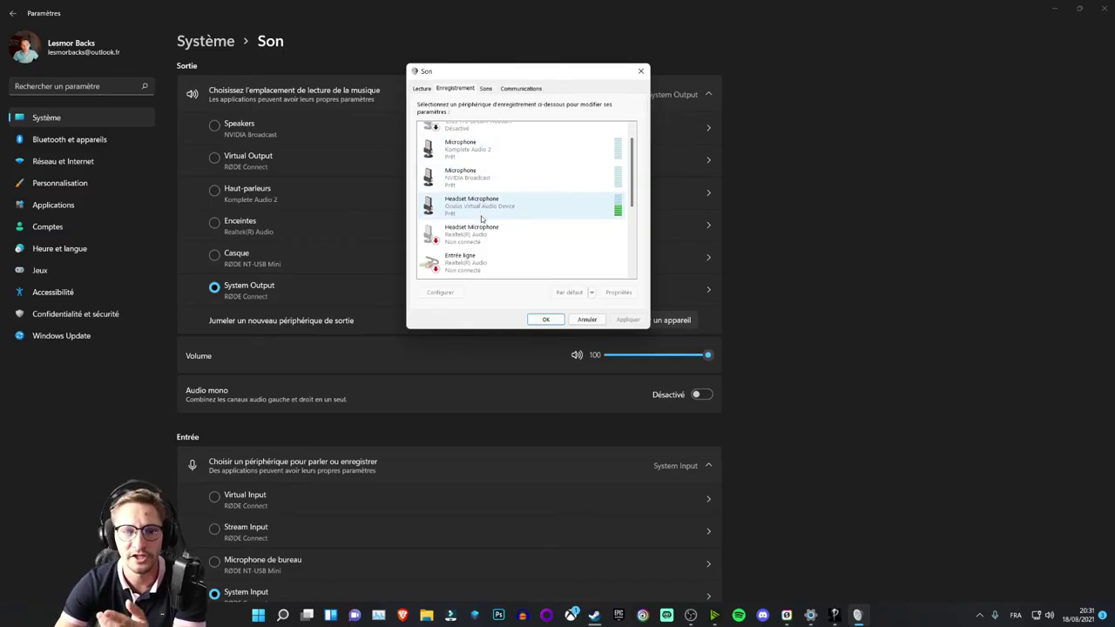
pyautogui.scroll(-1, 482, 219)
pyautogui.click(519, 224)
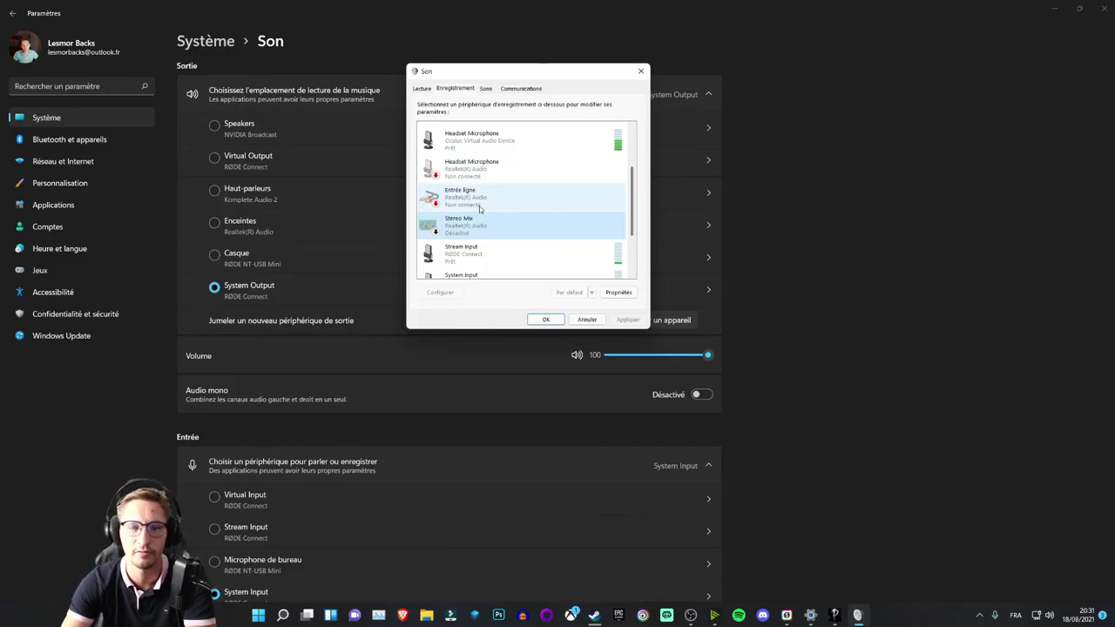
pyautogui.scroll(3, 480, 209)
pyautogui.rightClick(488, 201)
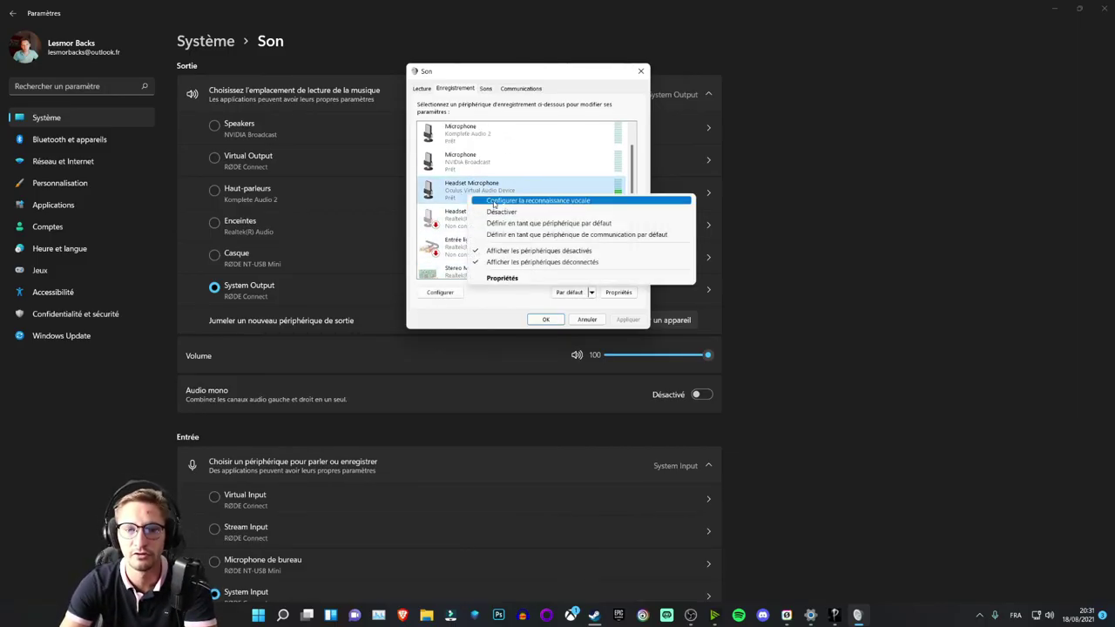
pyautogui.click(498, 211)
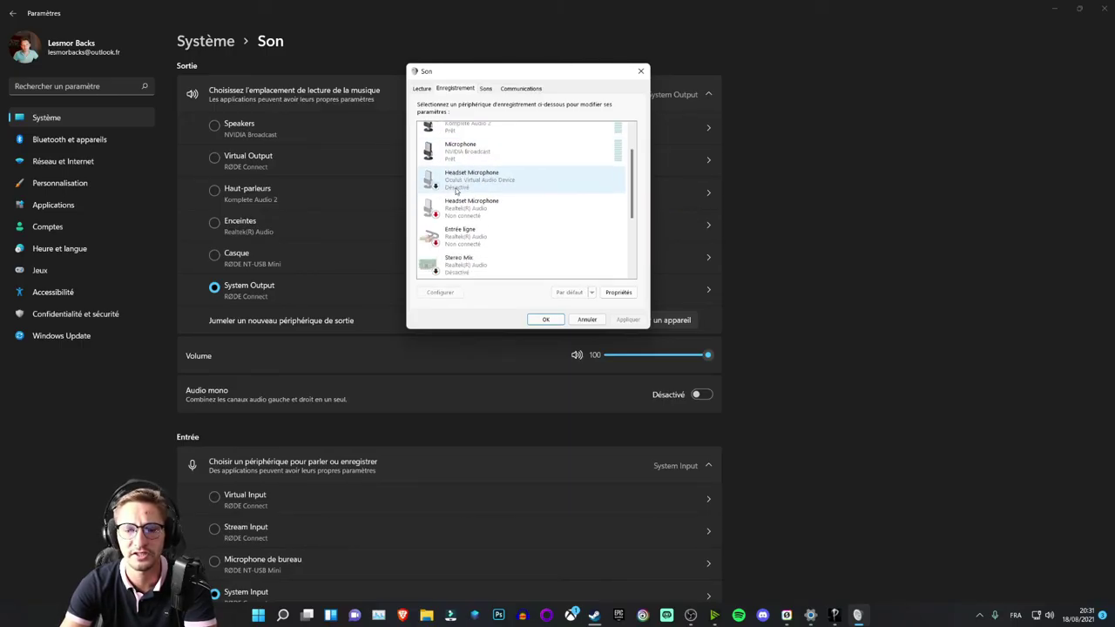
# Step: Look through the remaining recording devices, confirm the Son dialog, and review the output and input lists in the Son settings
pyautogui.scroll(-4, 457, 201)
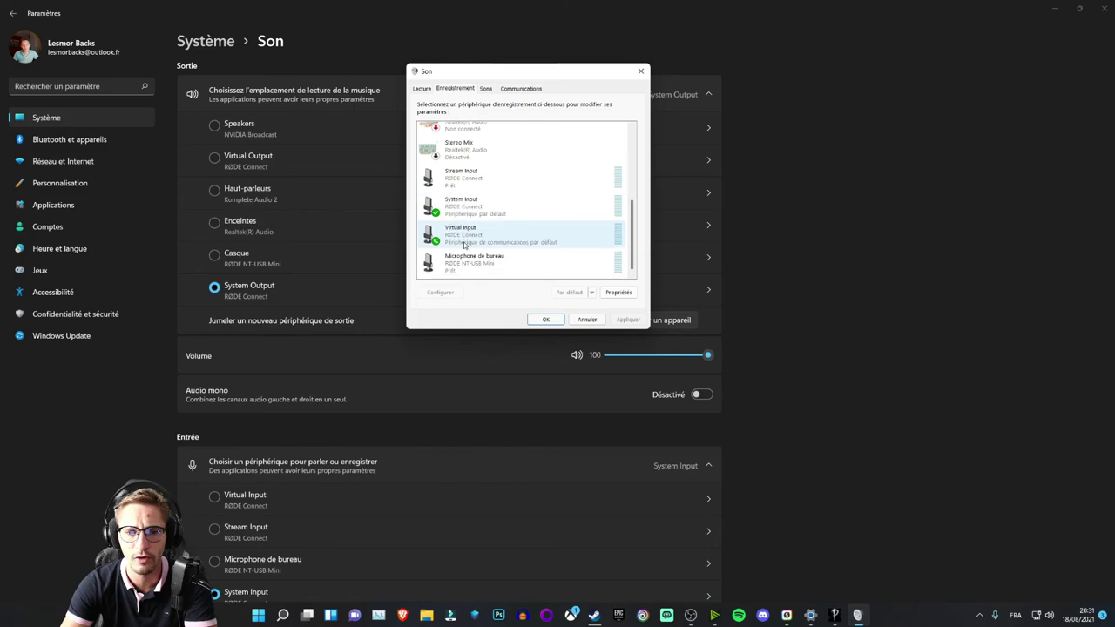
pyautogui.scroll(3, 517, 235)
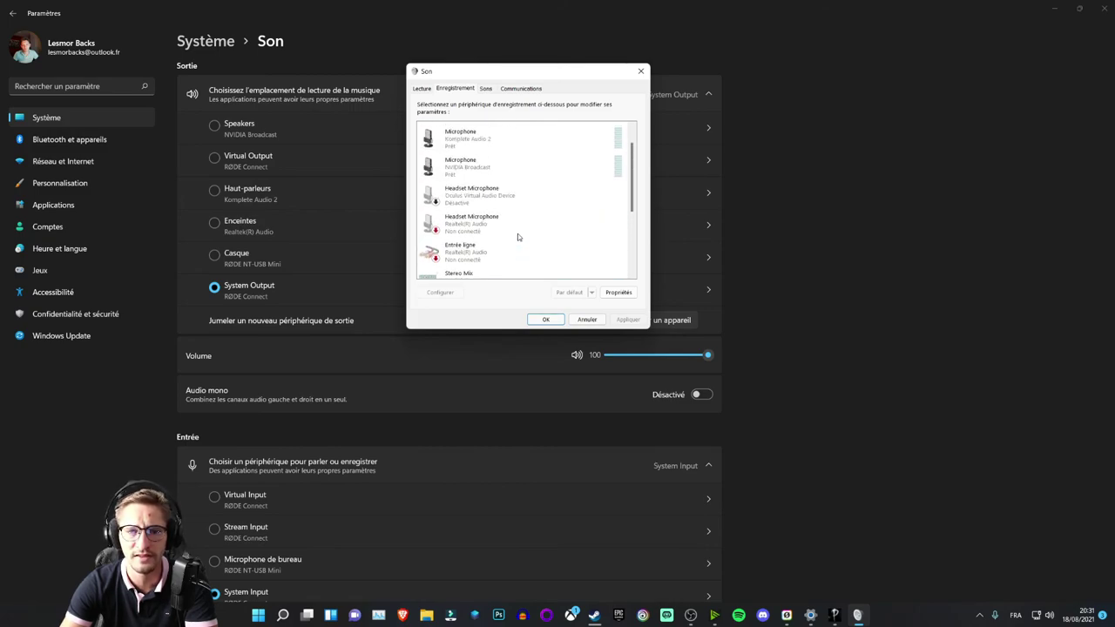
pyautogui.scroll(1, 517, 233)
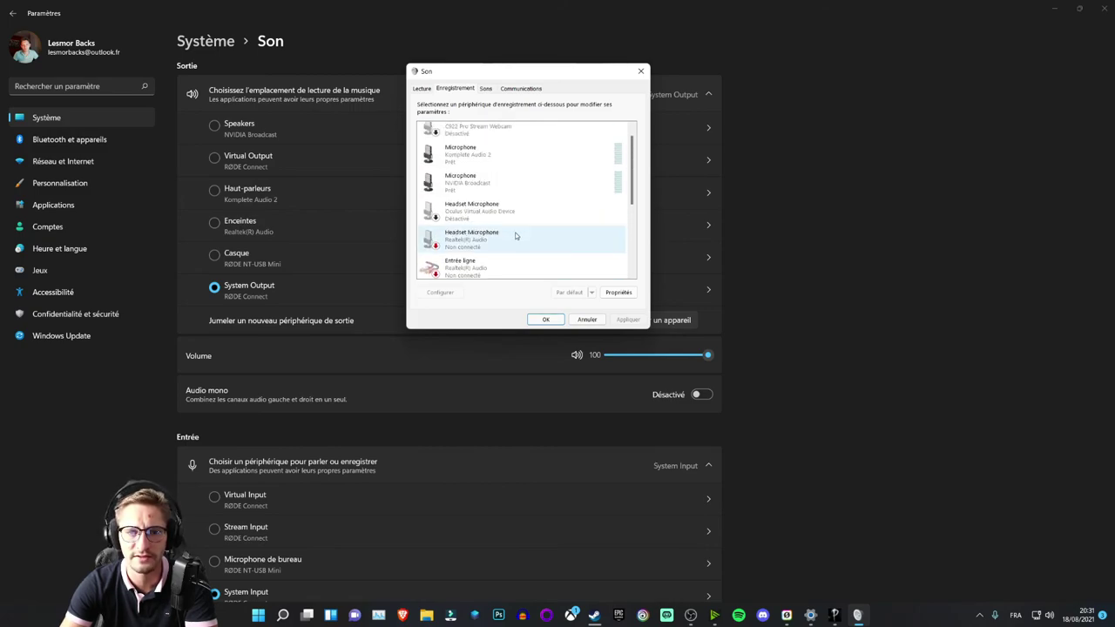
pyautogui.click(544, 320)
pyautogui.scroll(-2, 299, 209)
pyautogui.scroll(2, 306, 195)
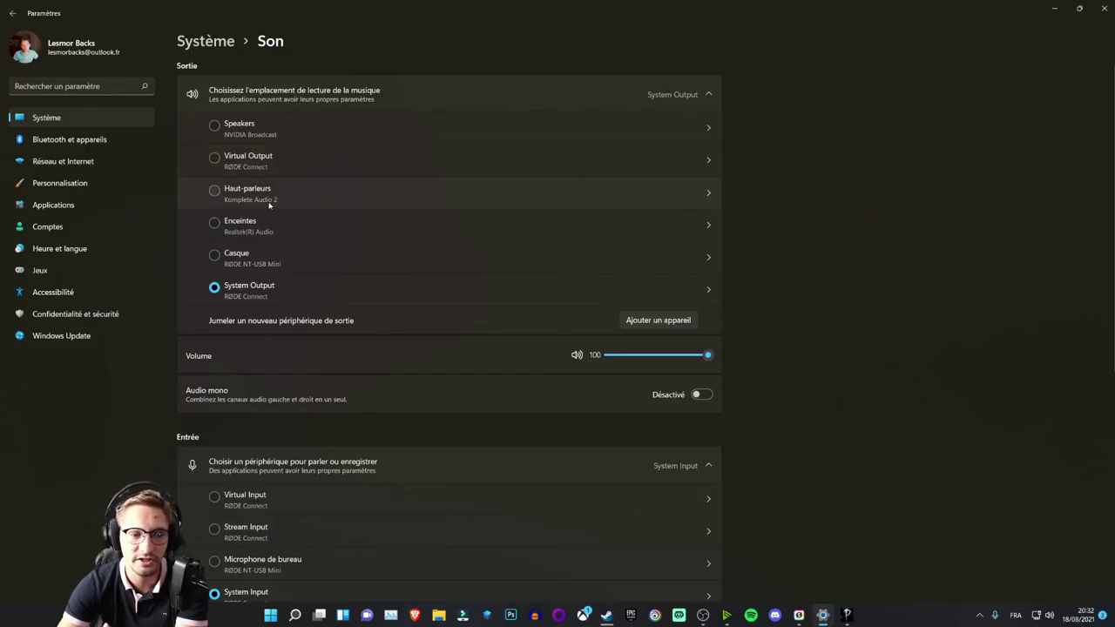
pyautogui.scroll(-3, 269, 204)
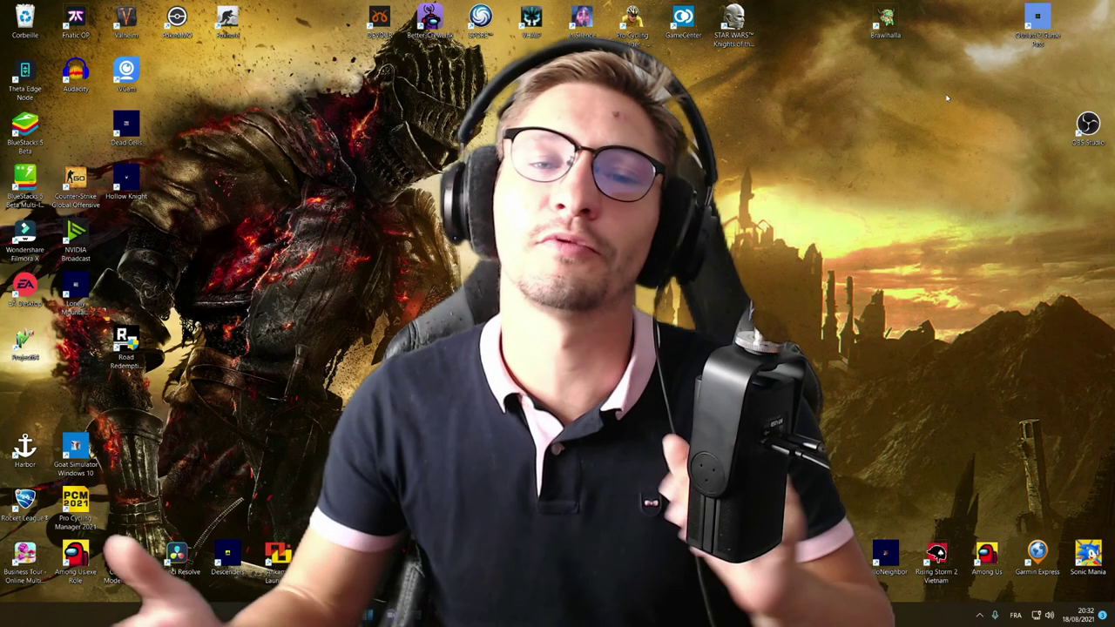